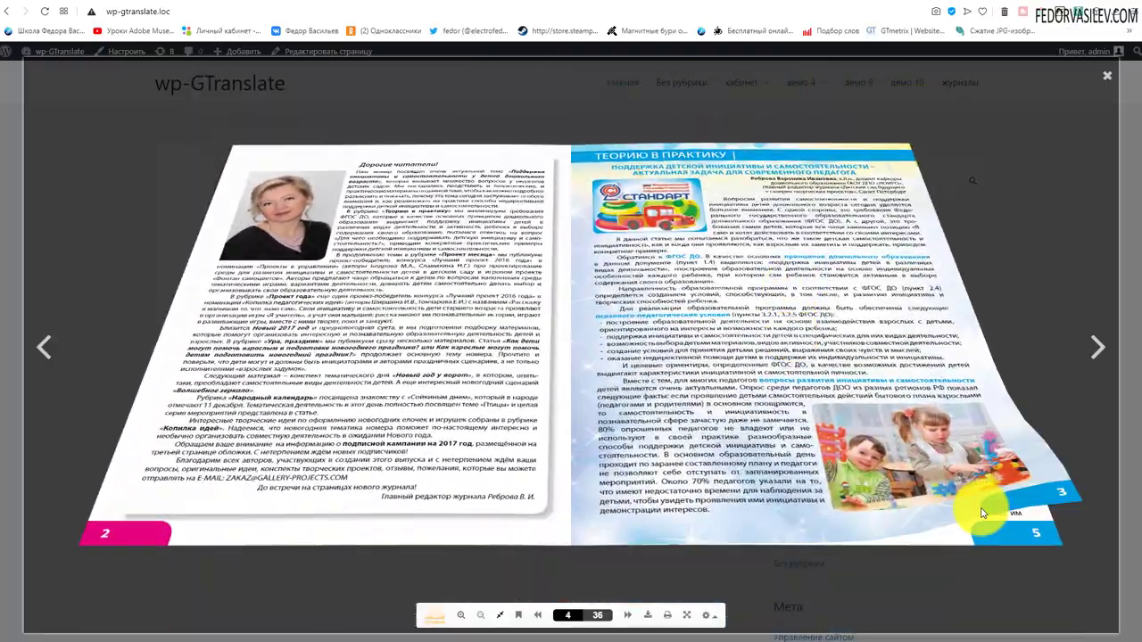
Step: Leaf through the magazine's pages in the flipbook viewer on the site's front page
left_click(981, 511)
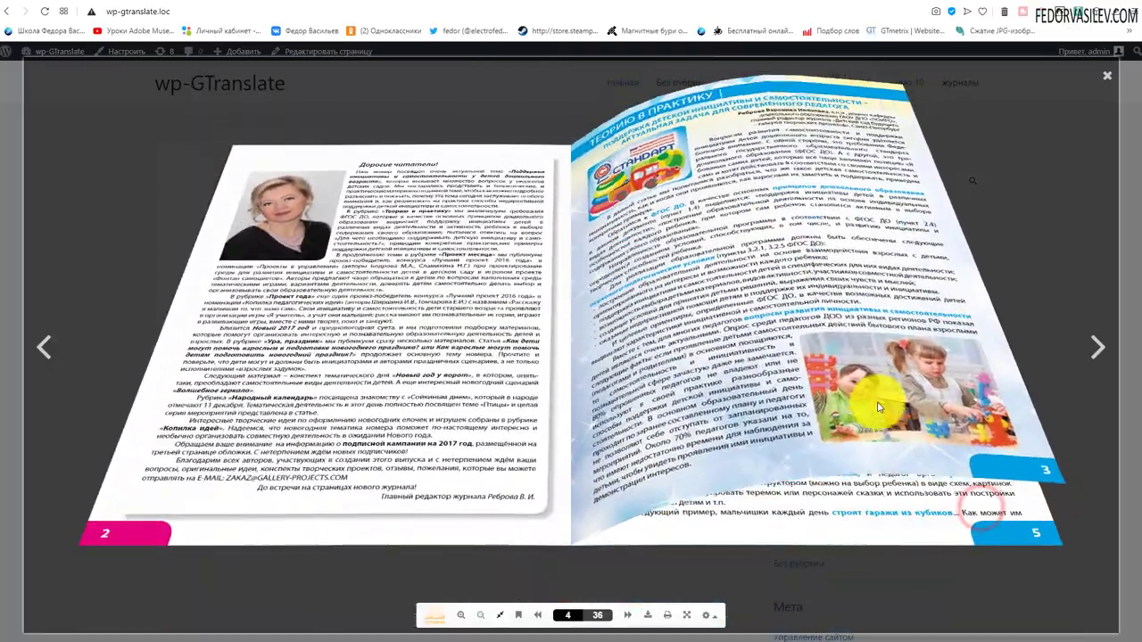
left_click(987, 467)
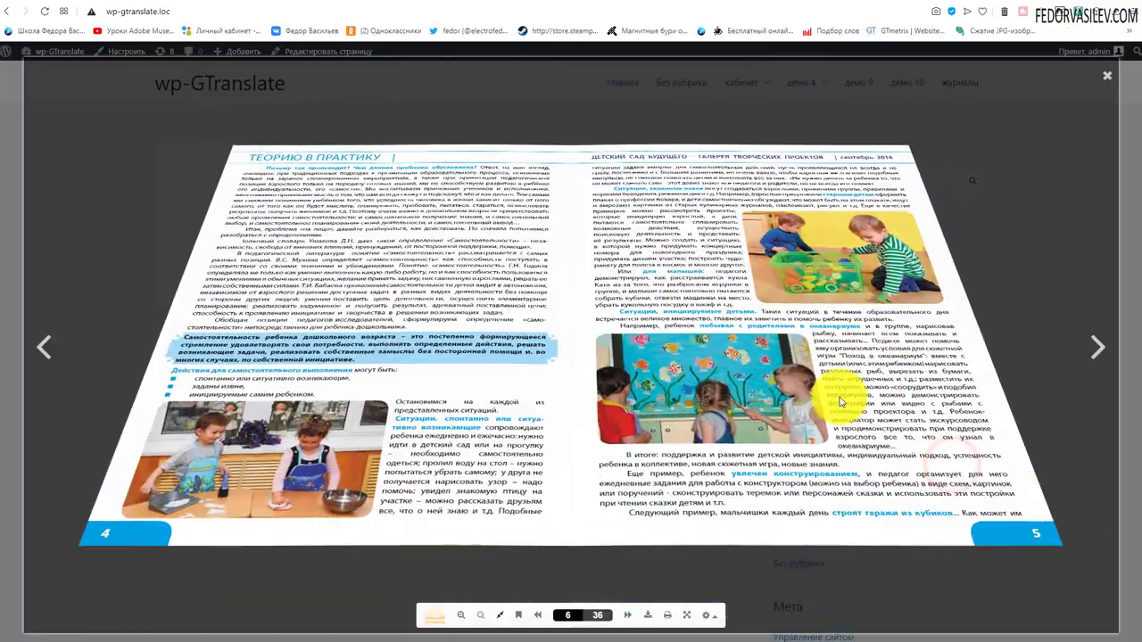
left_click(979, 509)
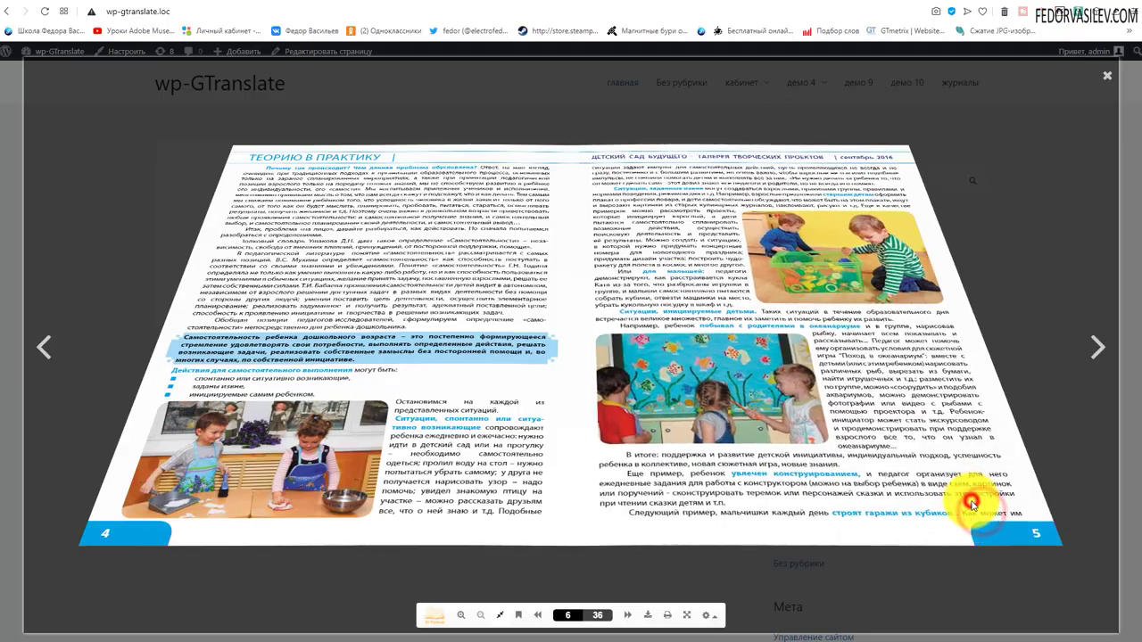
left_click_drag(680, 520, 656, 384)
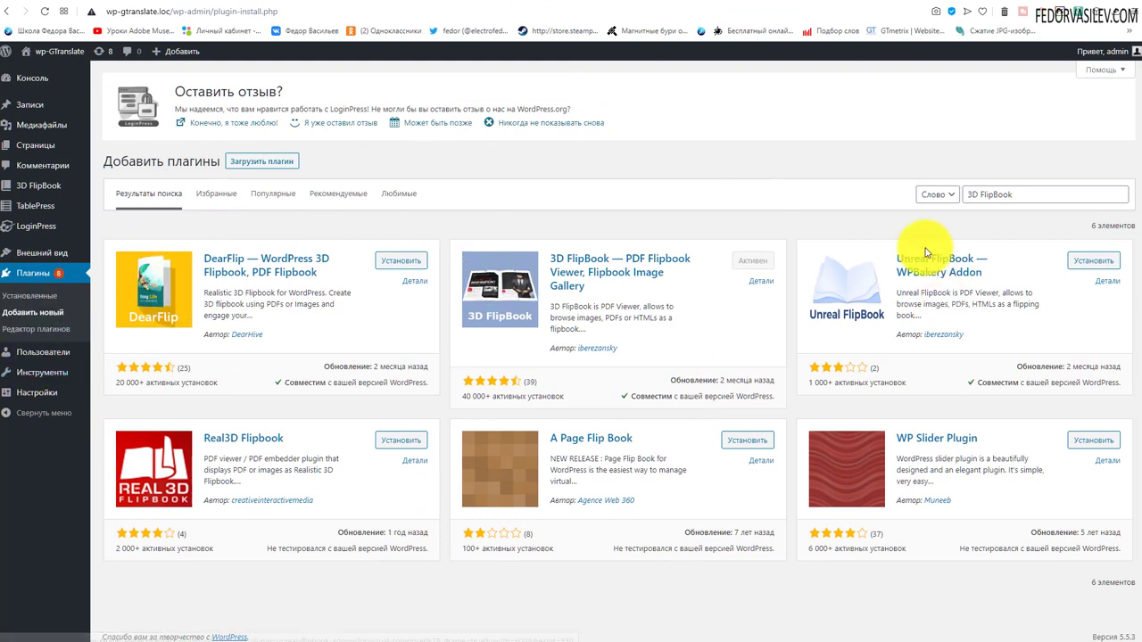
Step: Examine the plugin search for "3D FlipBook" and the entry "3D FlipBook — PDF Flipbook Viewer, Flipbook Image Gallery"
left_click_drag(1033, 193, 910, 185)
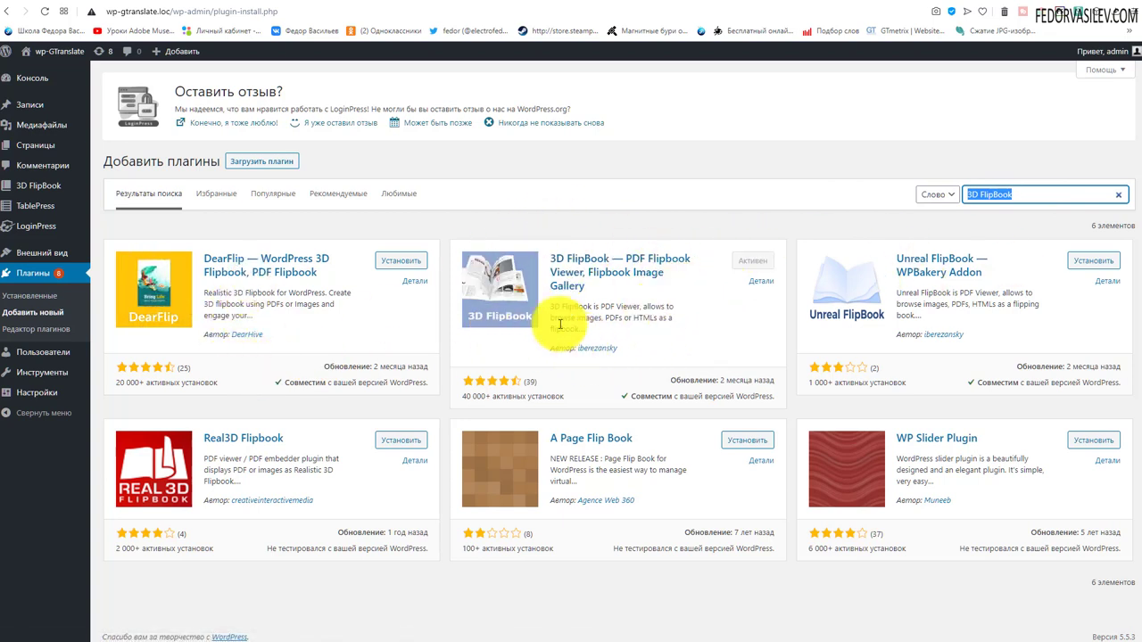
left_click_drag(588, 285, 543, 247)
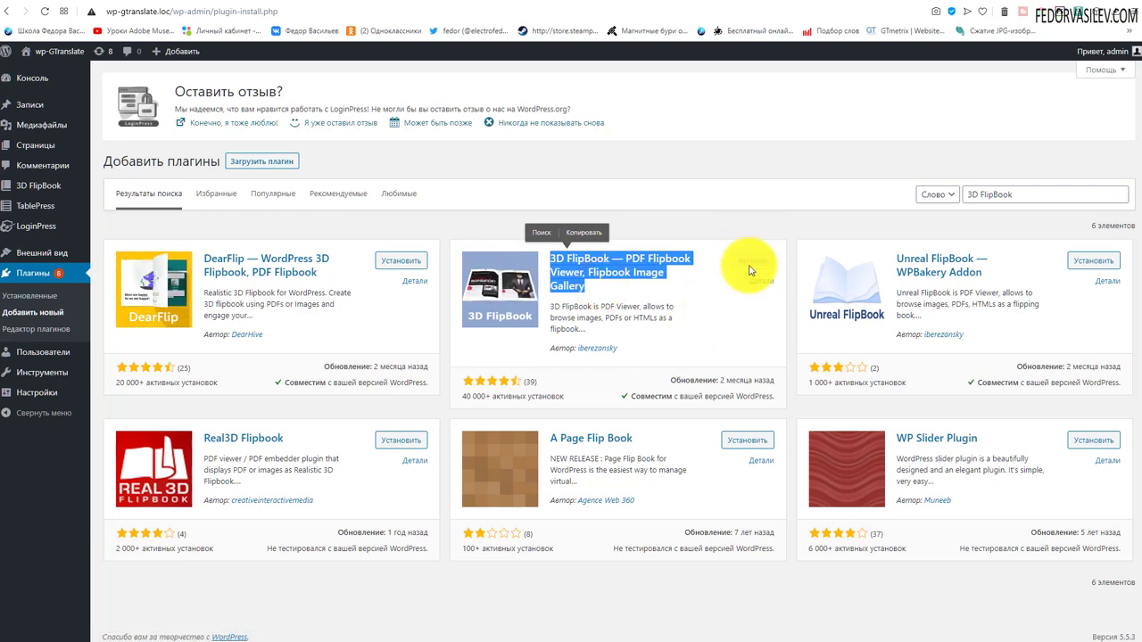
Step: Go to the 3D FlipBook list of books and open "журнал-1" for editing
mouse_move(31, 195)
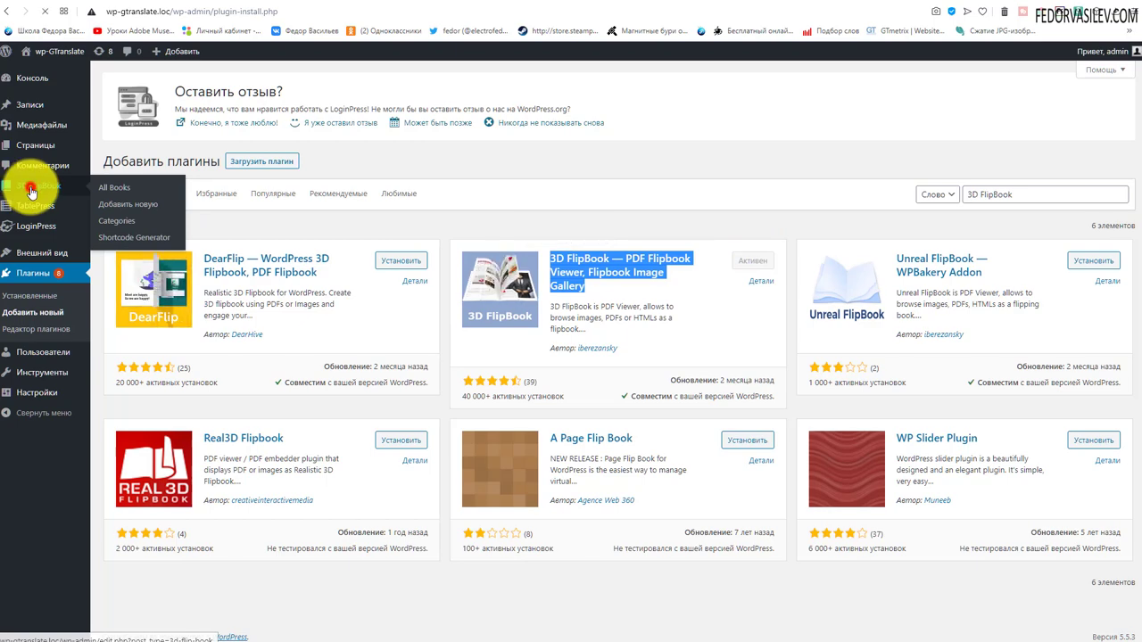
left_click(31, 190)
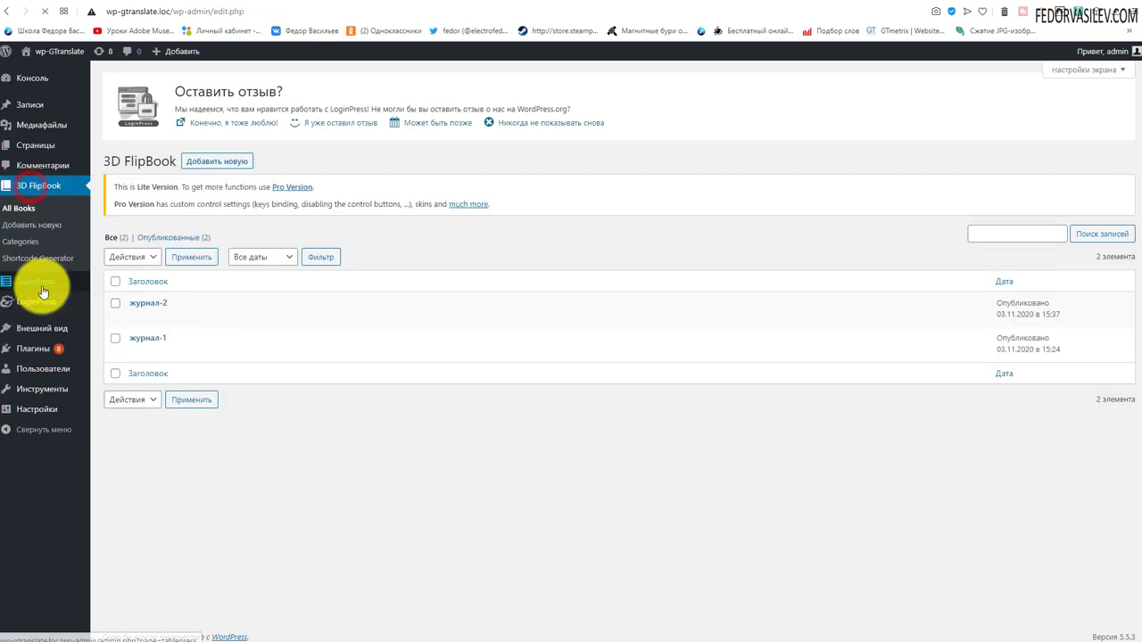
left_click(21, 242)
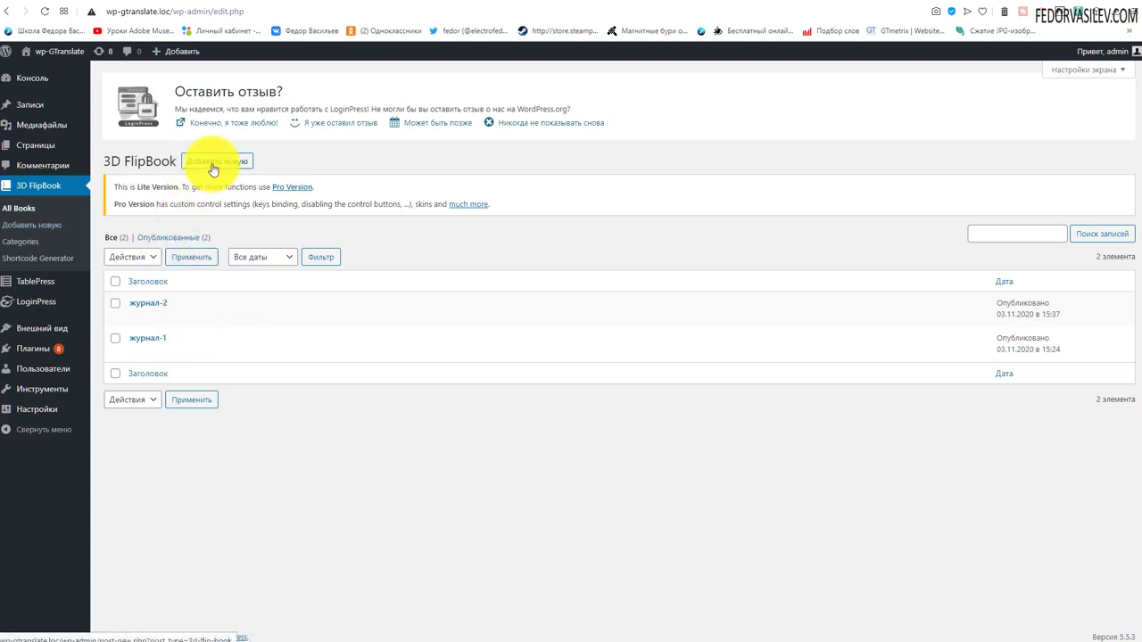
left_click(144, 339)
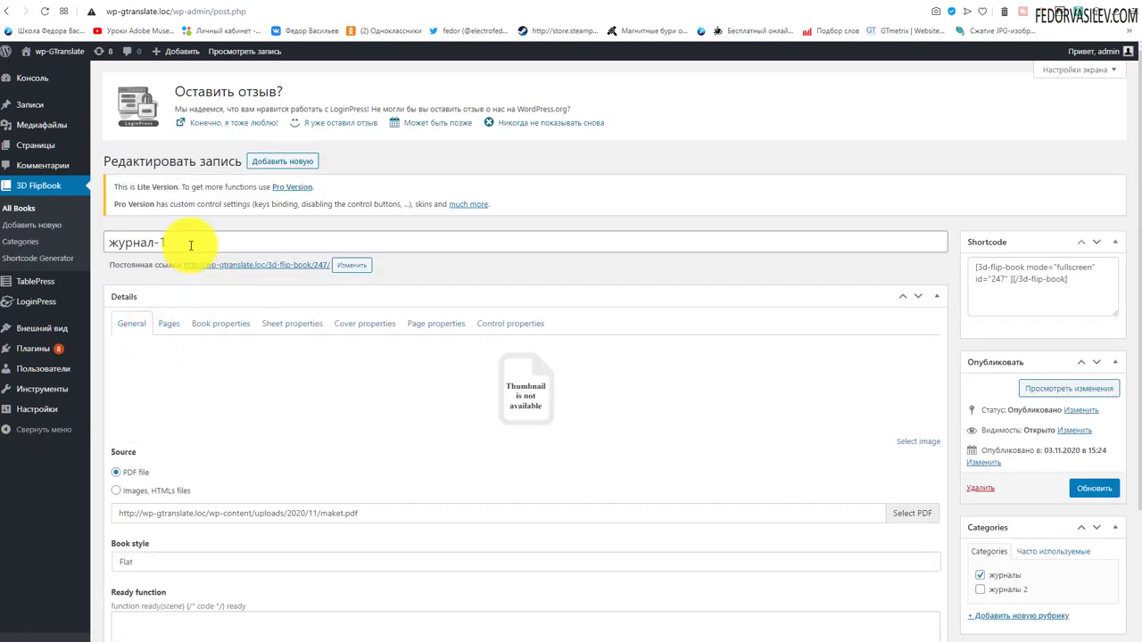
Step: Review the title, thumbnail, PDF source, book style and categories of the "журнал-1" flipbook
left_click_drag(189, 242, 96, 236)
scroll(434, 255, "down", 1)
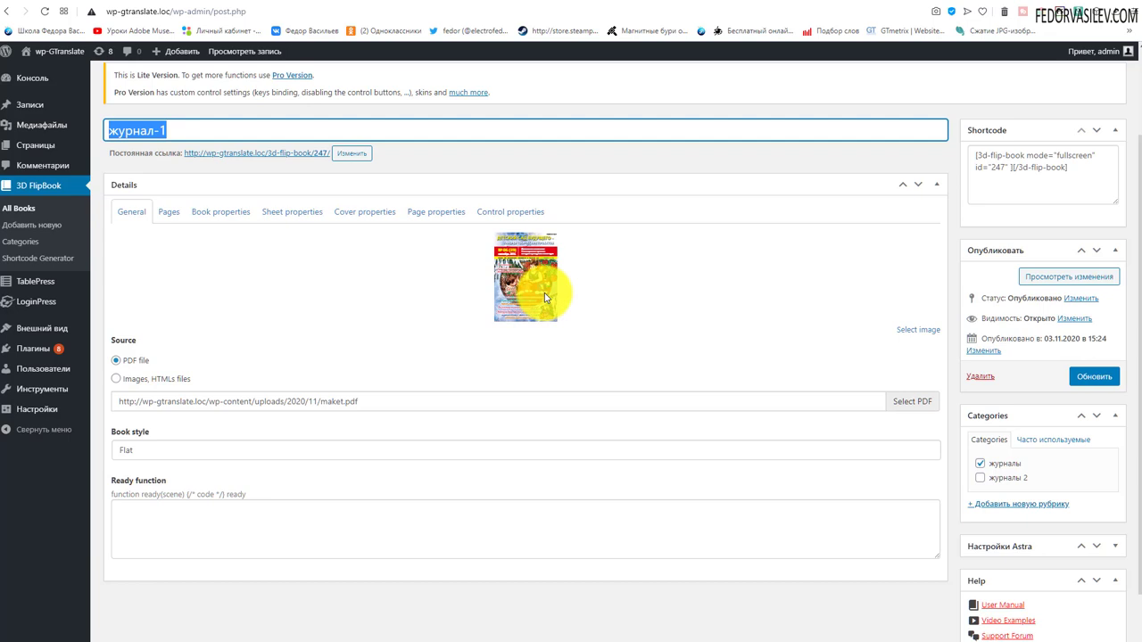
scroll(413, 401, "up", 2)
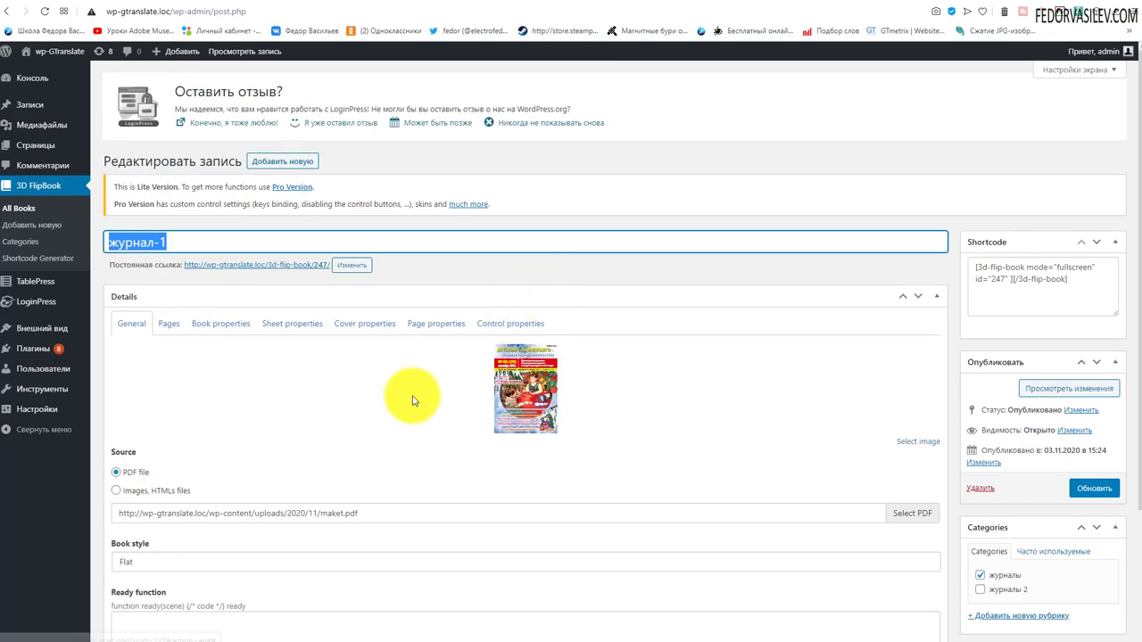
left_click(368, 415)
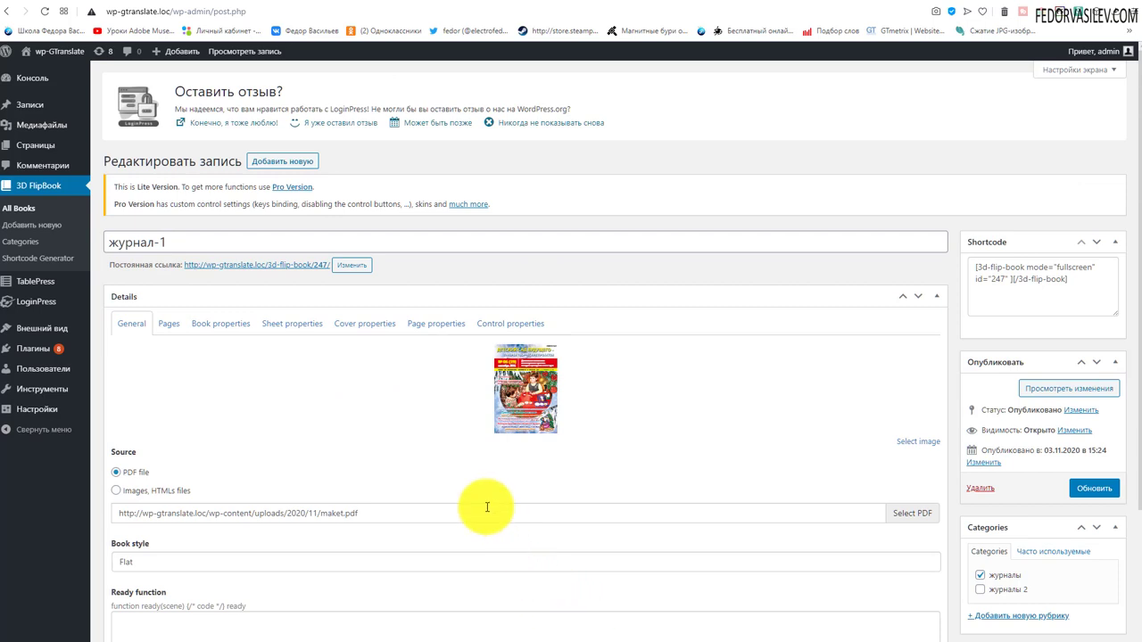
scroll(499, 481, "down", 3)
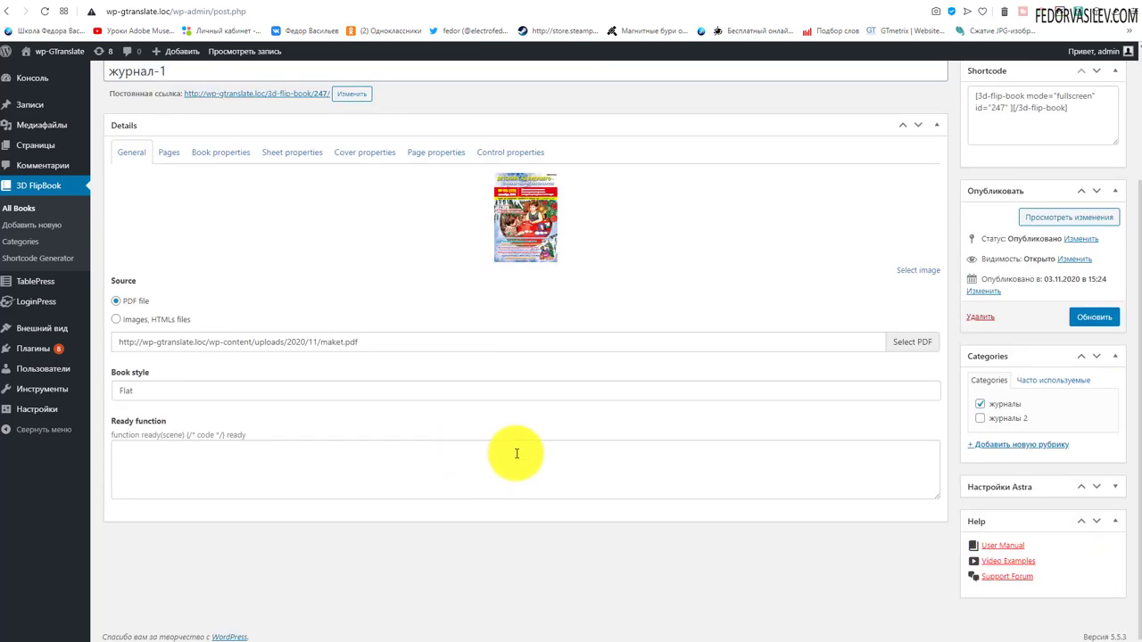
left_click(980, 406)
scroll(541, 492, "up", 3)
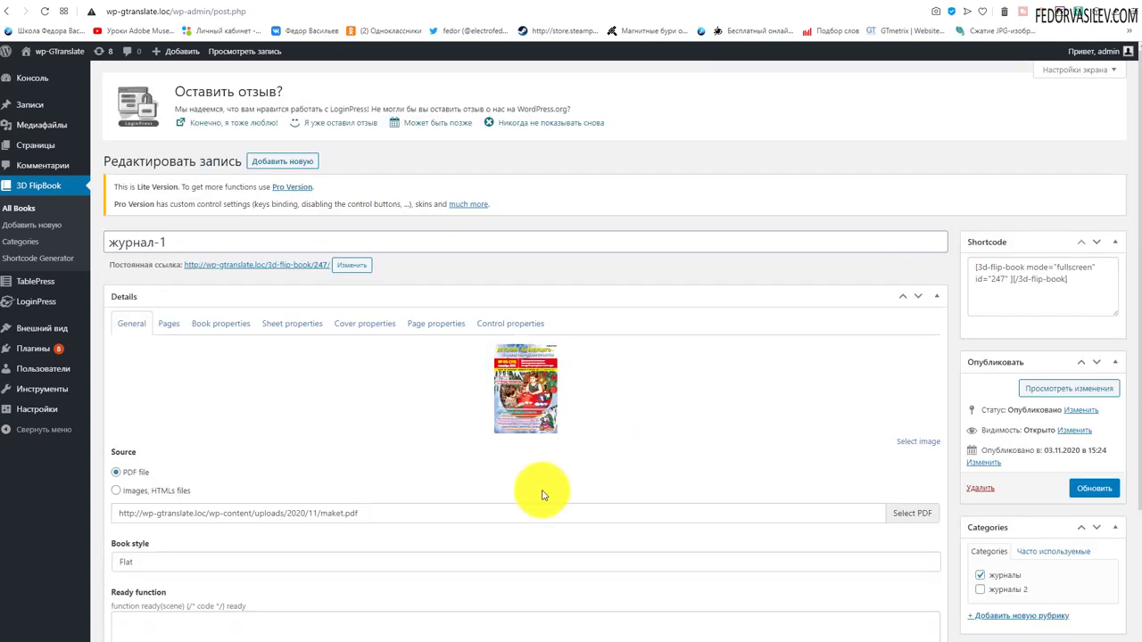
Step: Examine the file upload and media library options for choosing the flipbook's PDF, and leave without choosing one
left_click(911, 518)
left_click(55, 101)
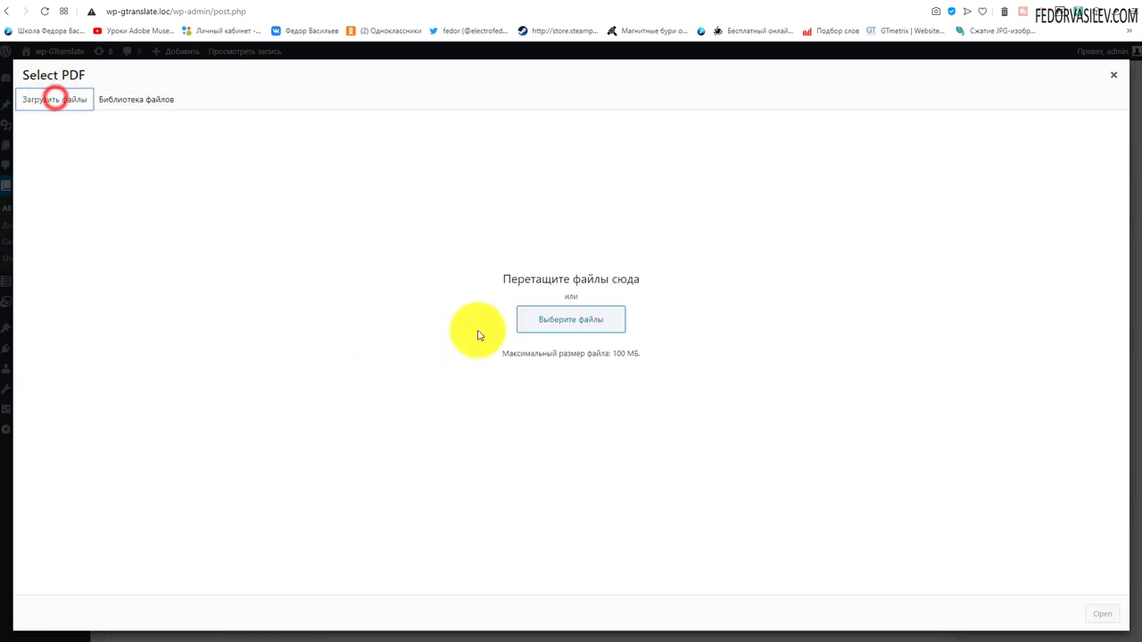
left_click(562, 320)
left_click(586, 205)
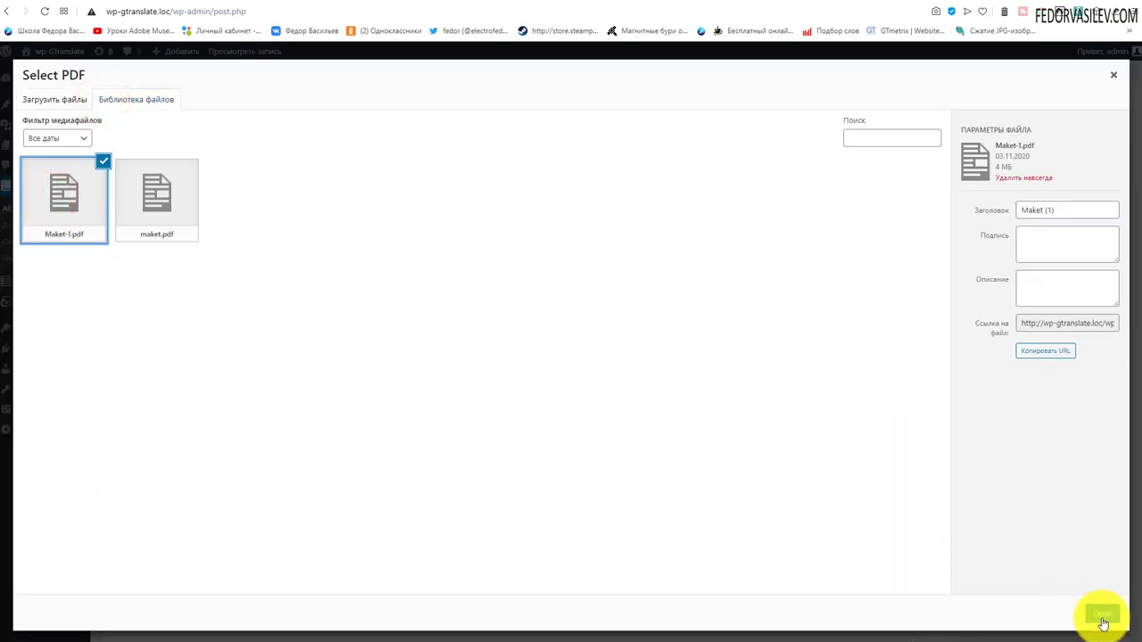
left_click(1115, 75)
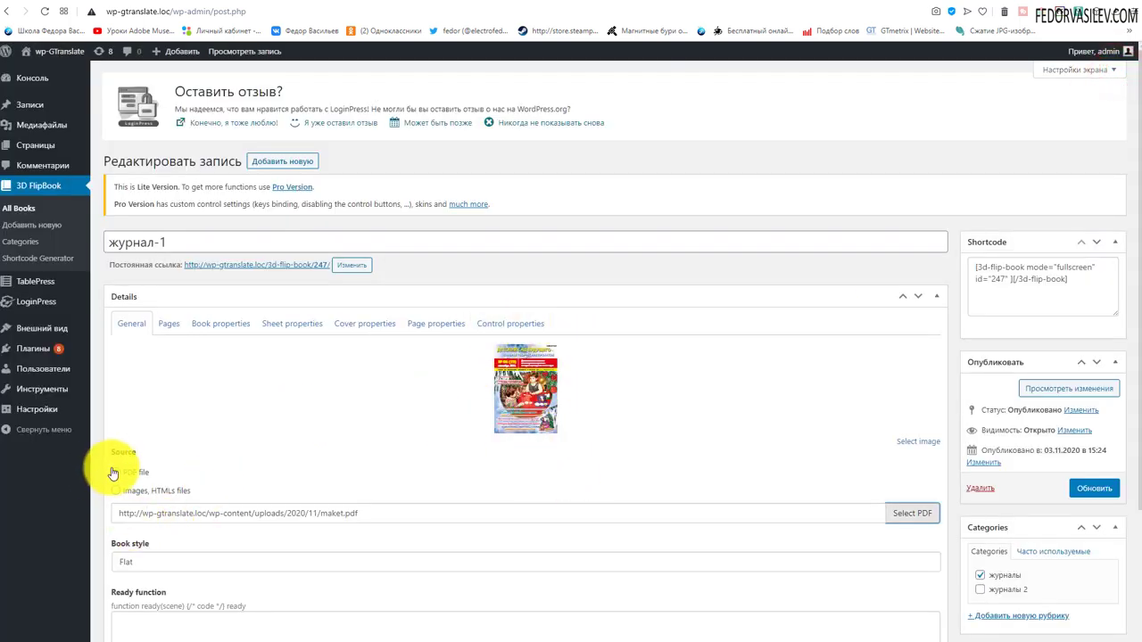
Step: Review the remaining settings of "журнал-1" and examine its shortcode, including the mode and id parameters
scroll(843, 507, "down", 3)
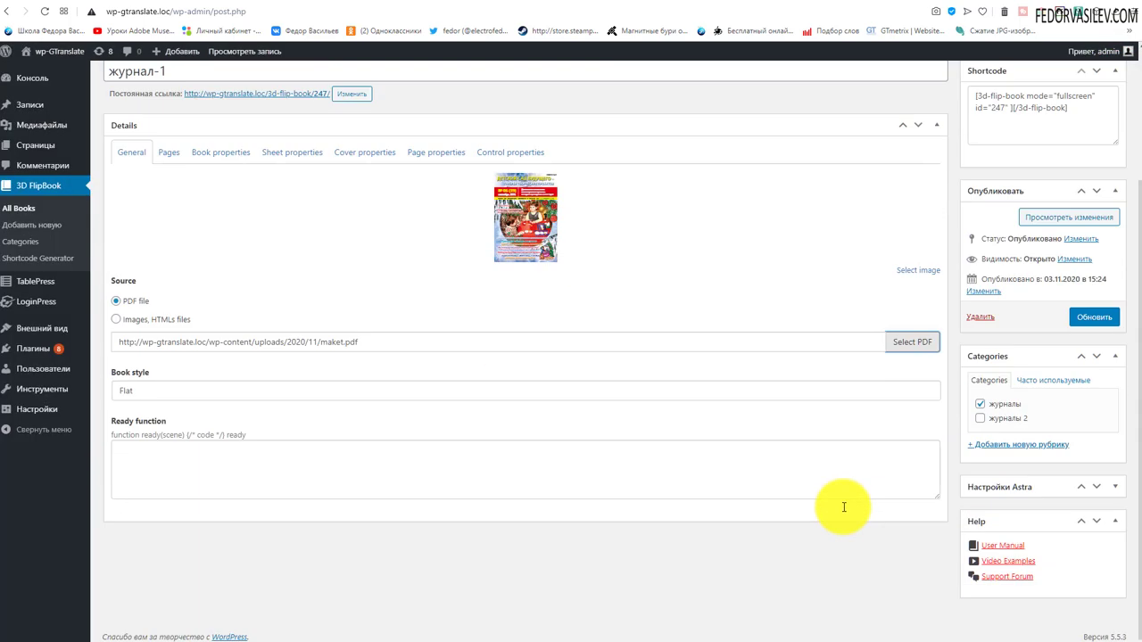
scroll(844, 507, "up", 3)
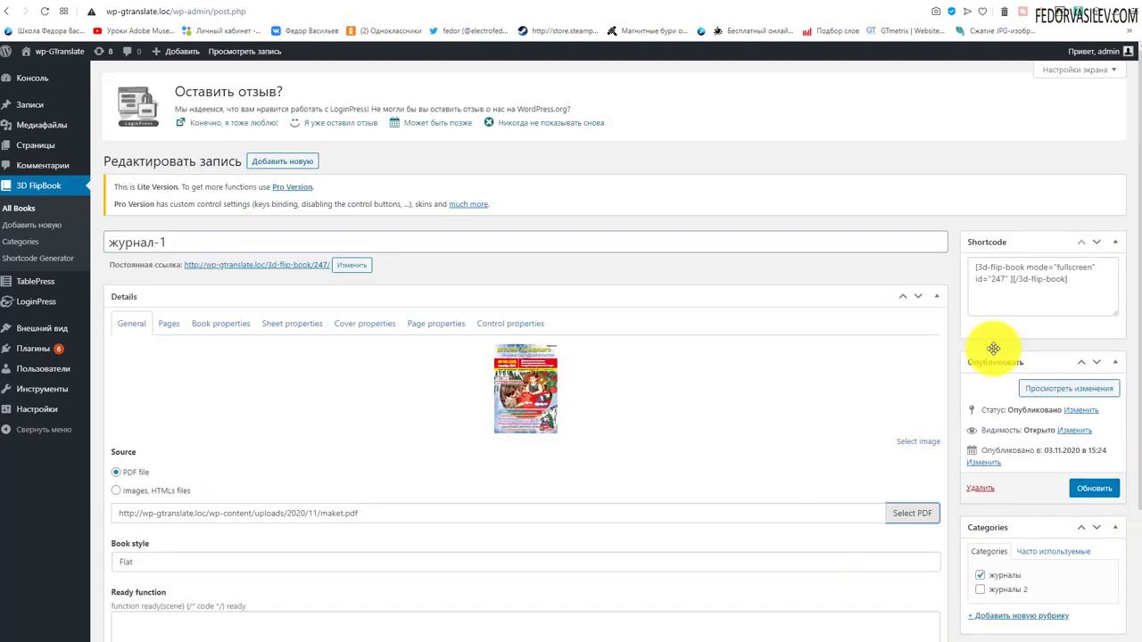
left_click_drag(1076, 288, 962, 260)
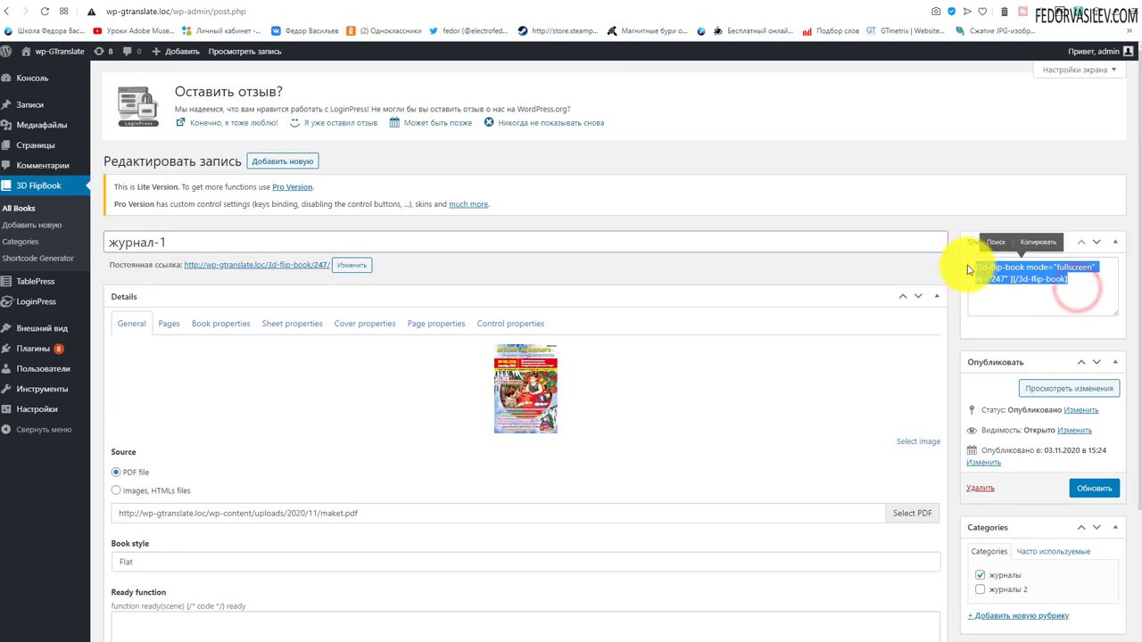
scroll(1017, 365, "down", 3)
scroll(1060, 260, "up", 3)
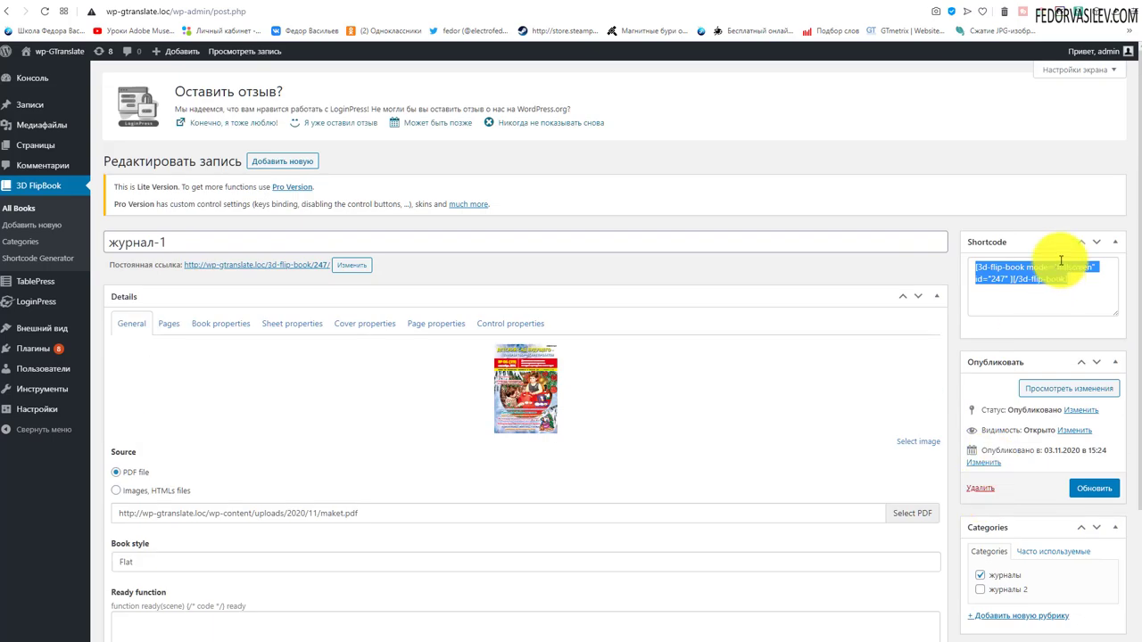
left_click_drag(1035, 249, 1002, 316)
left_click_drag(1101, 280, 993, 273)
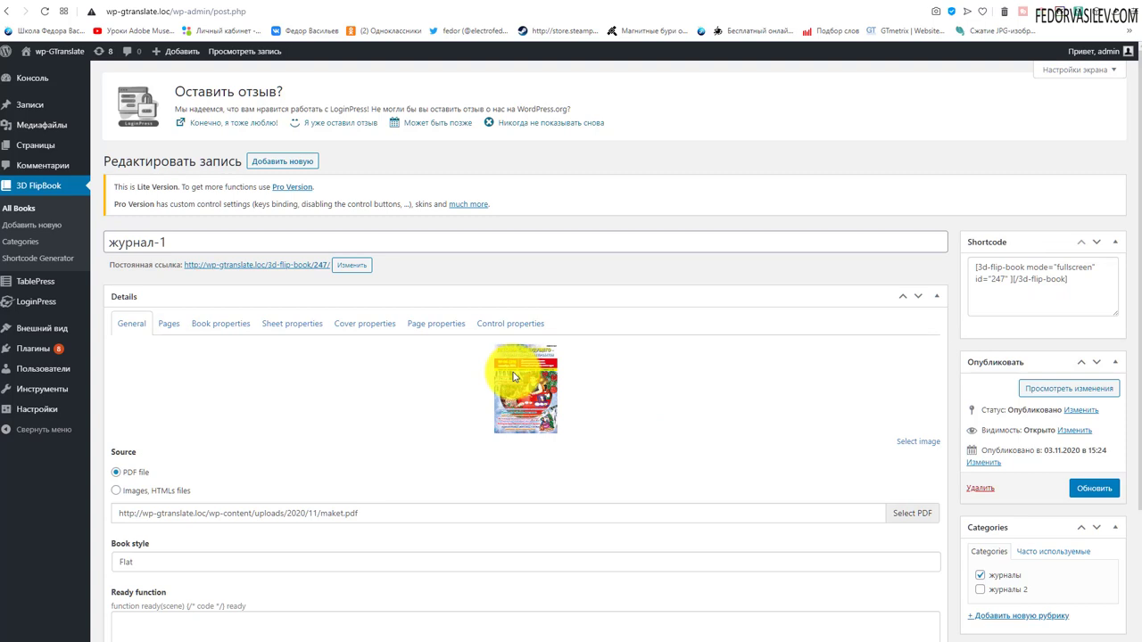
Step: Open the "главная" page for editing from the site's page list
left_click(25, 149)
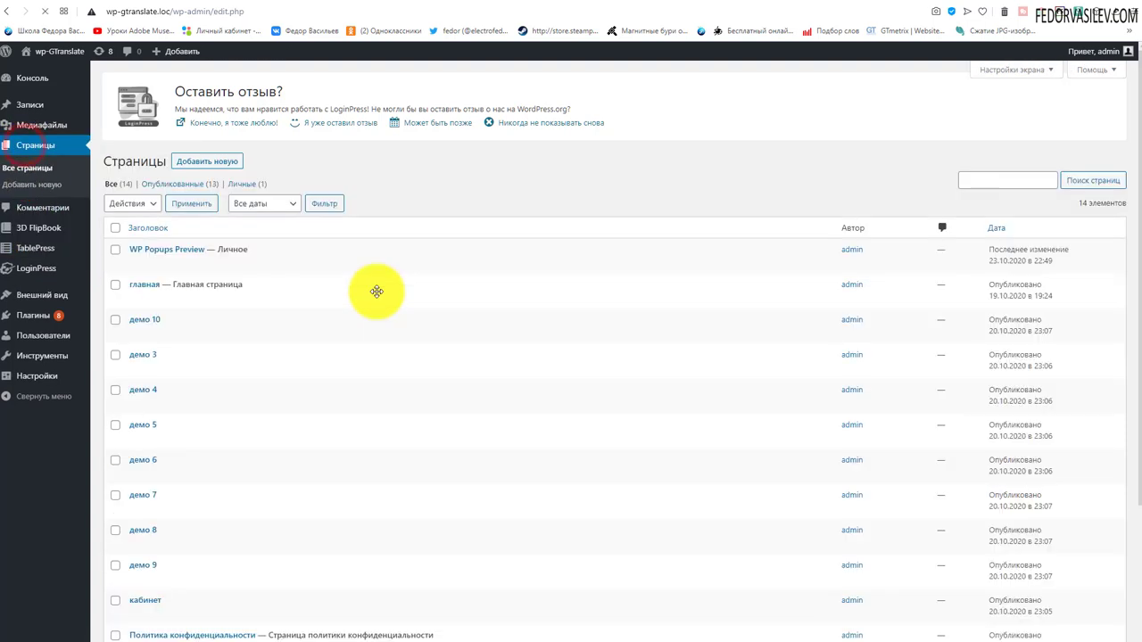
left_click(141, 285)
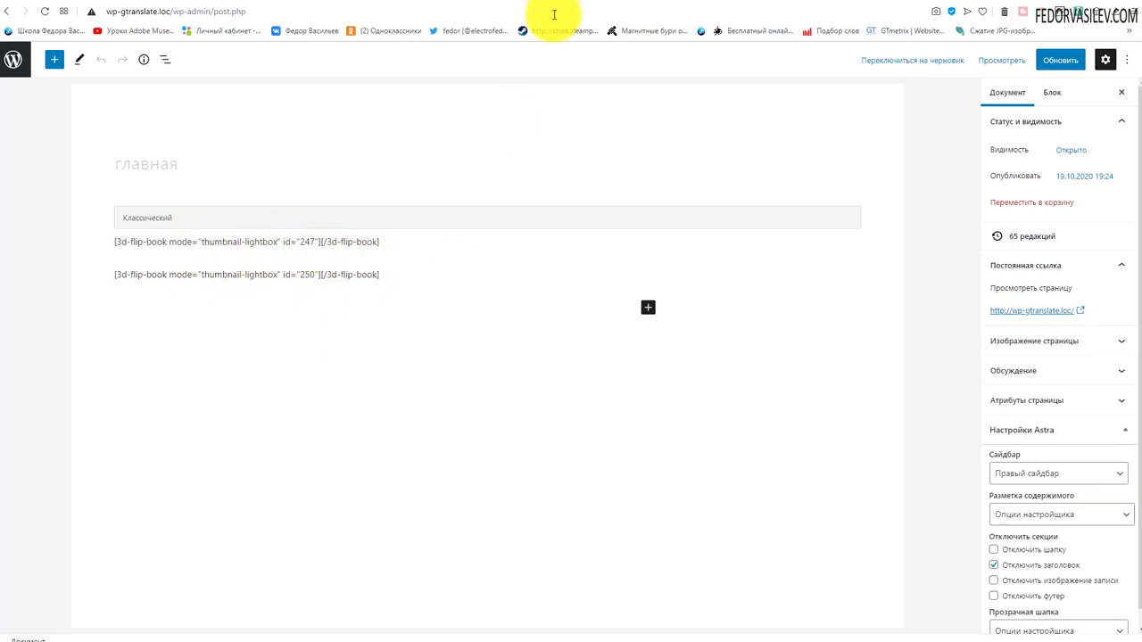
Step: View the live front page, preview the first magazine in its lightbox and return to the page editor
left_click(644, 3)
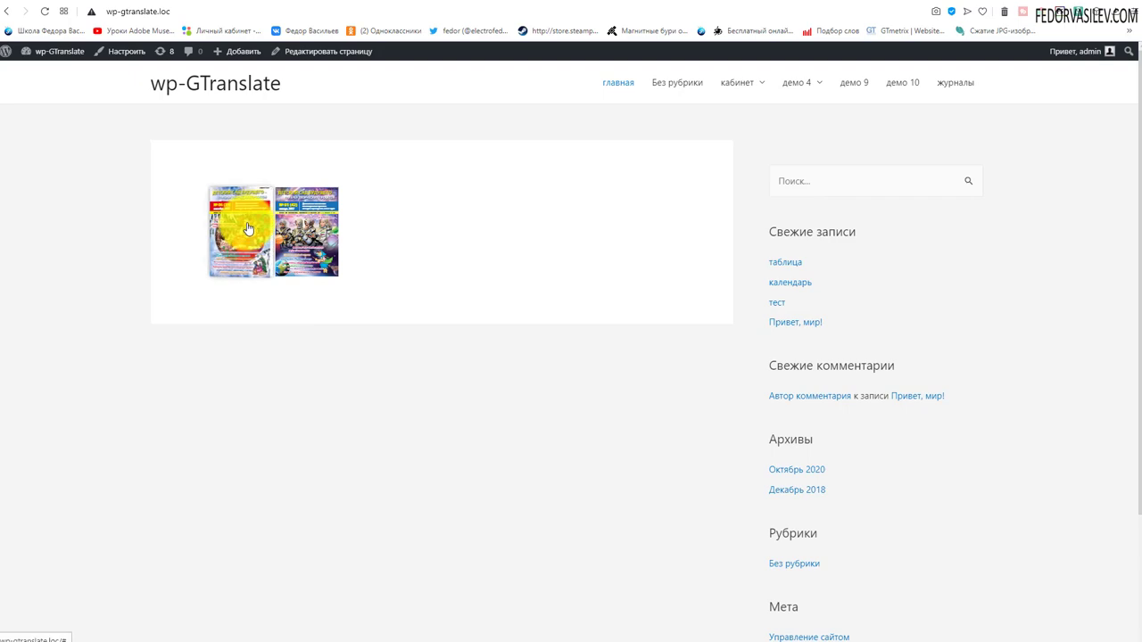
left_click(248, 228)
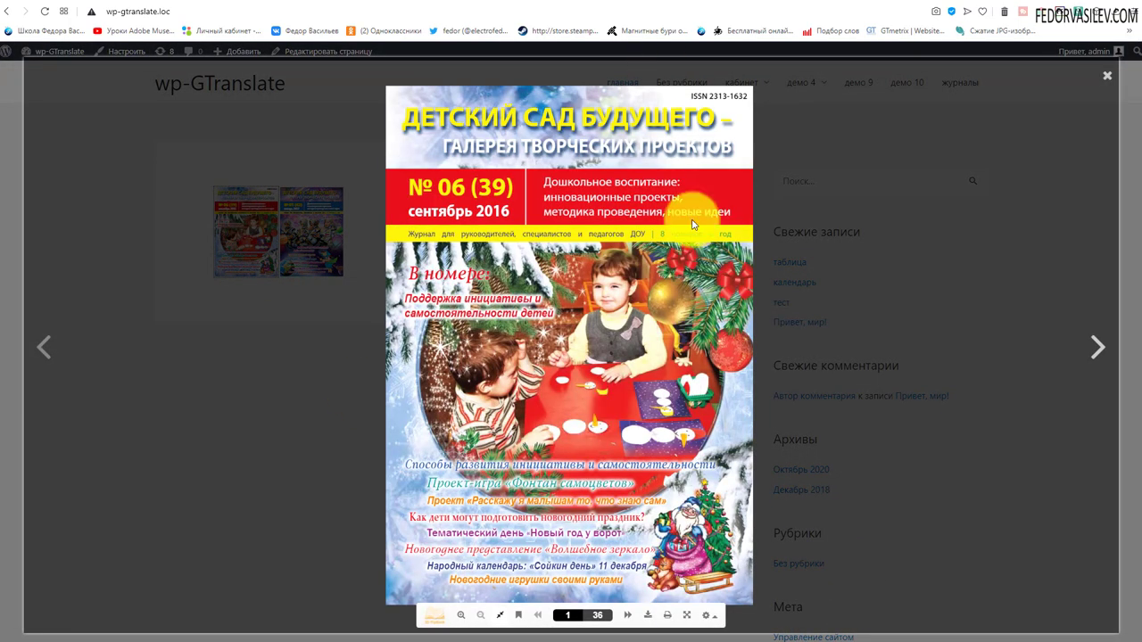
left_click(1105, 79)
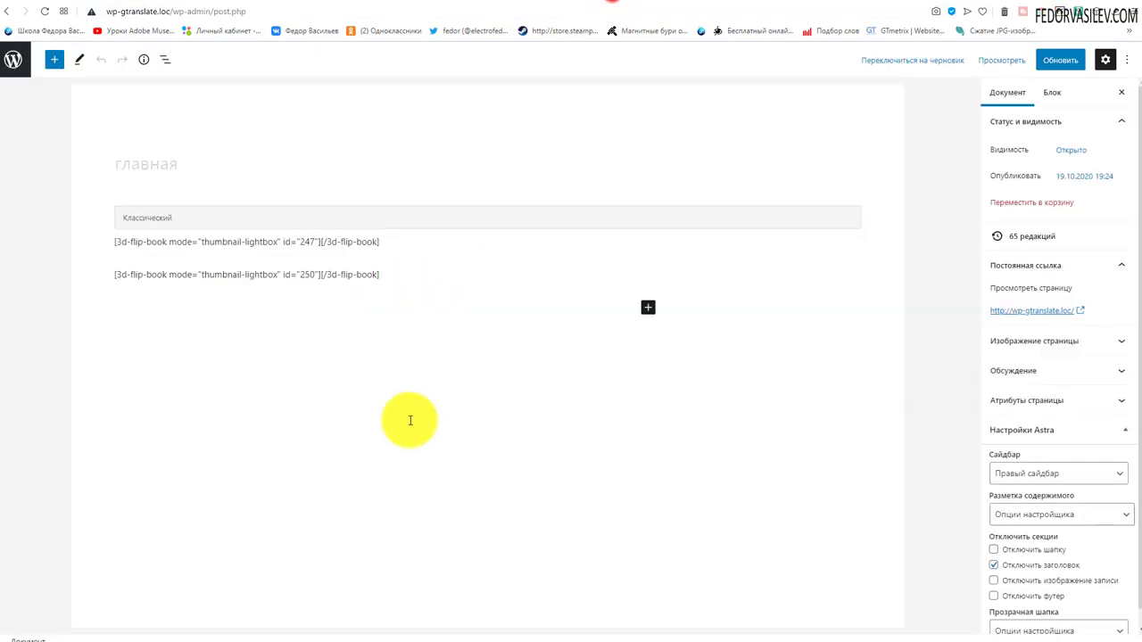
Step: Delete the Classic block that holds the two flipbook shortcodes from the "главная" page
left_click_drag(404, 277, 260, 277)
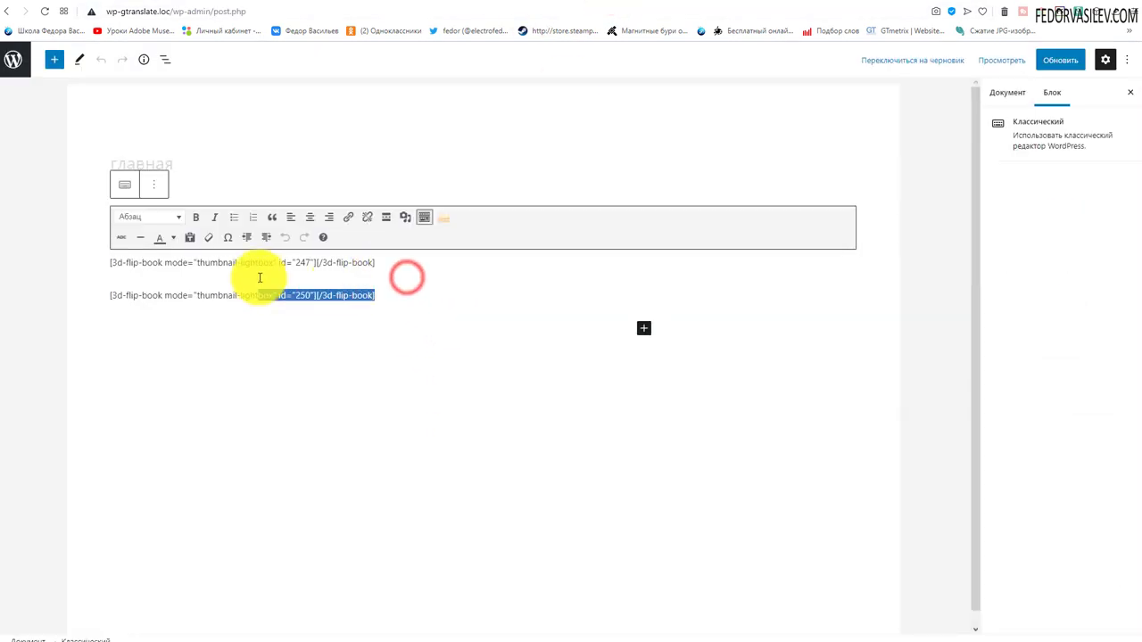
left_click(154, 182)
left_click(178, 447)
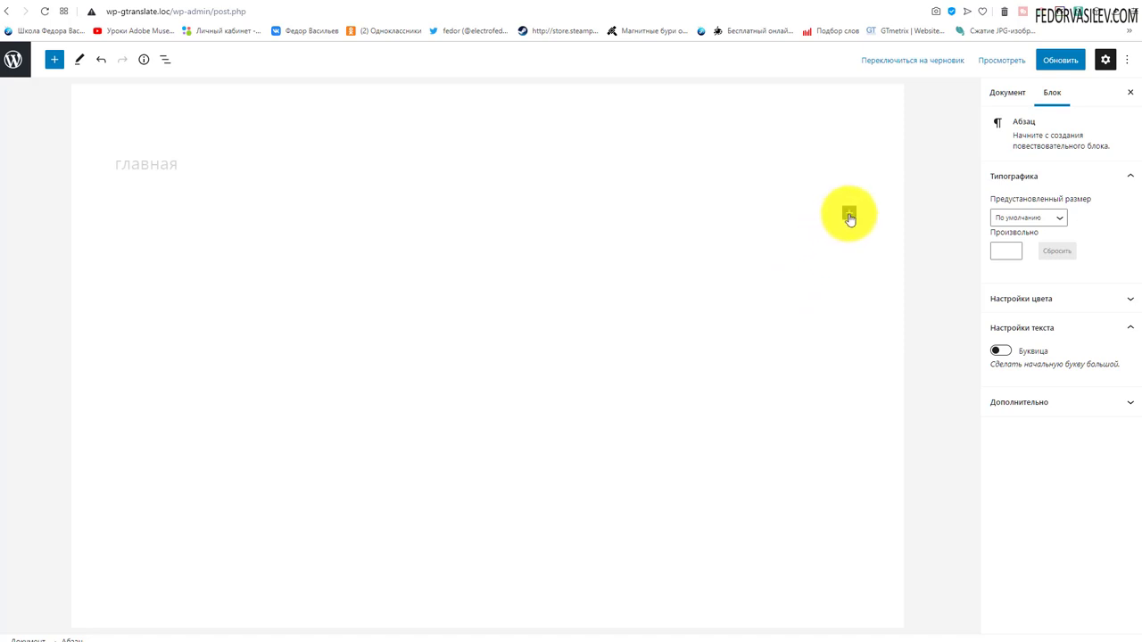
Step: Add a Classic block to the page and insert the prebuilt flipbook "журнал-1" in Fullscreen view mode with the default skin
left_click(849, 214)
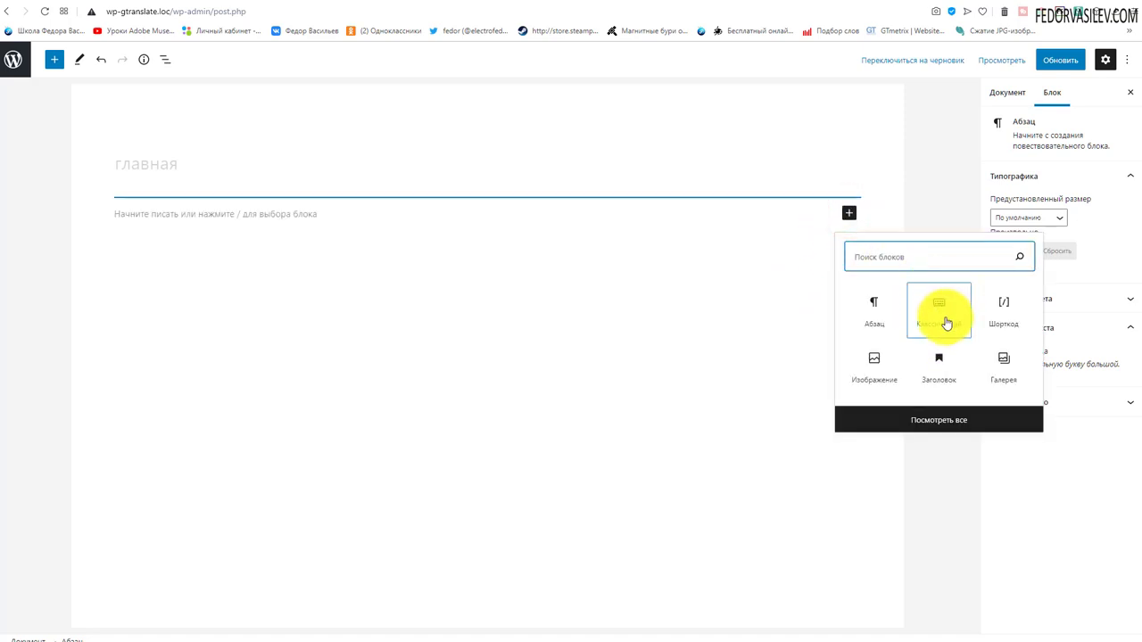
left_click(936, 317)
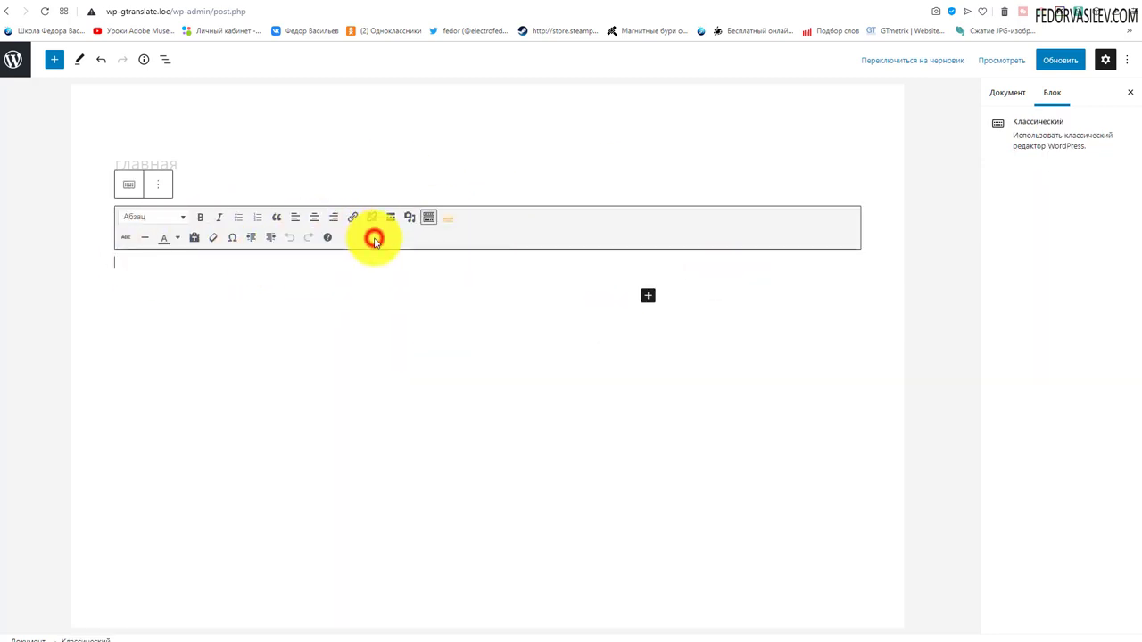
left_click(447, 223)
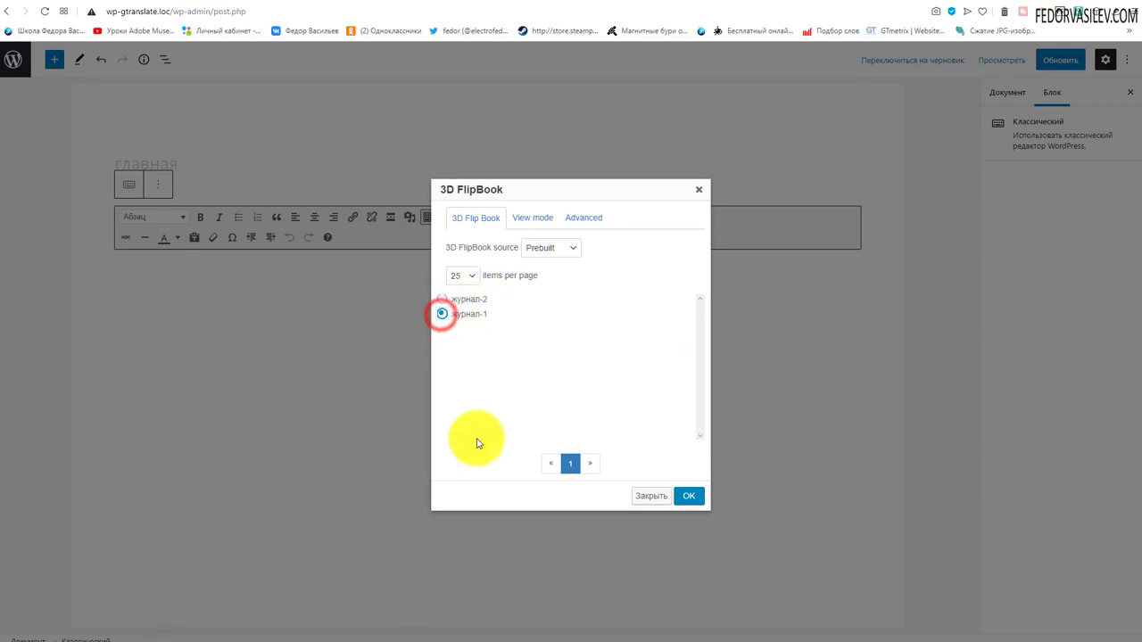
left_click(530, 217)
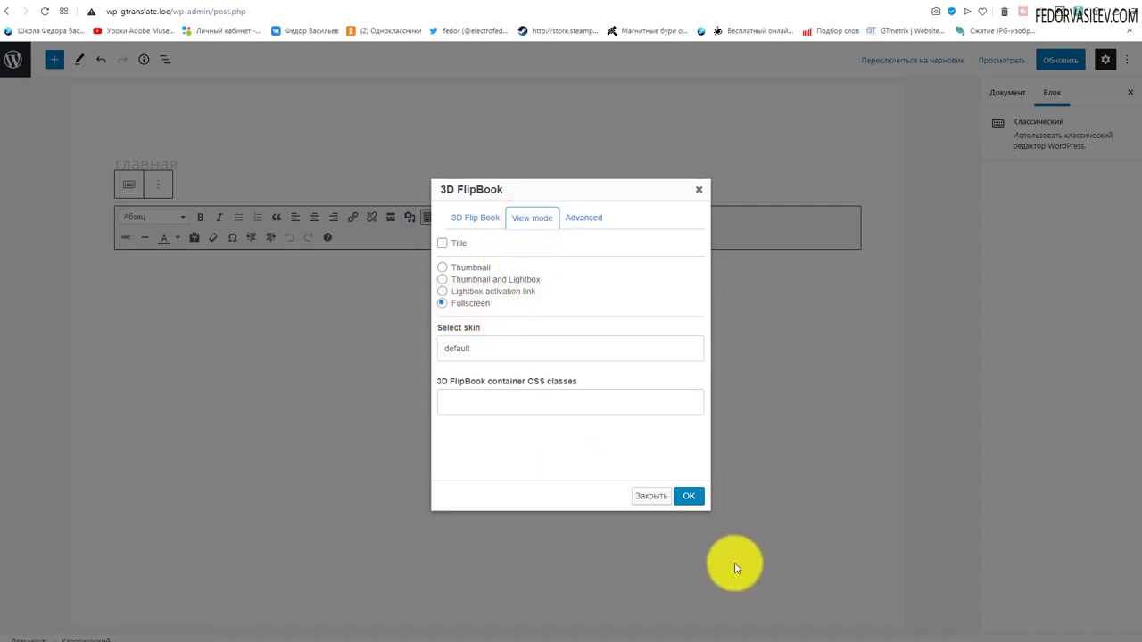
left_click(689, 496)
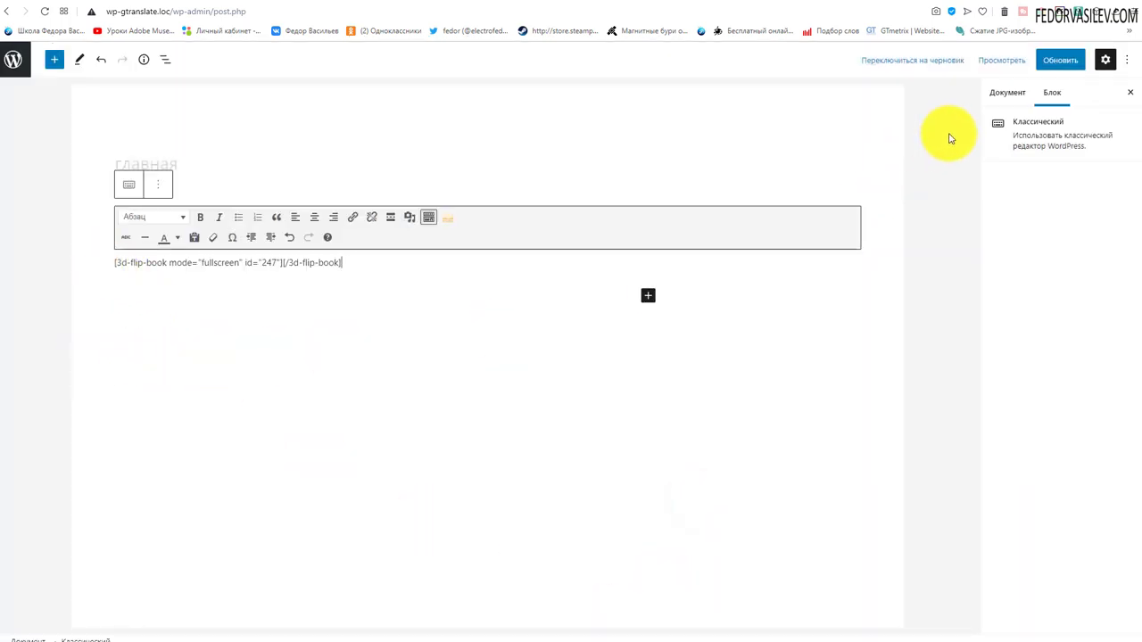
Step: Update the "главная" page, open the live front page and leaf forward through the embedded flipbook
left_click(1059, 70)
left_click(650, 5)
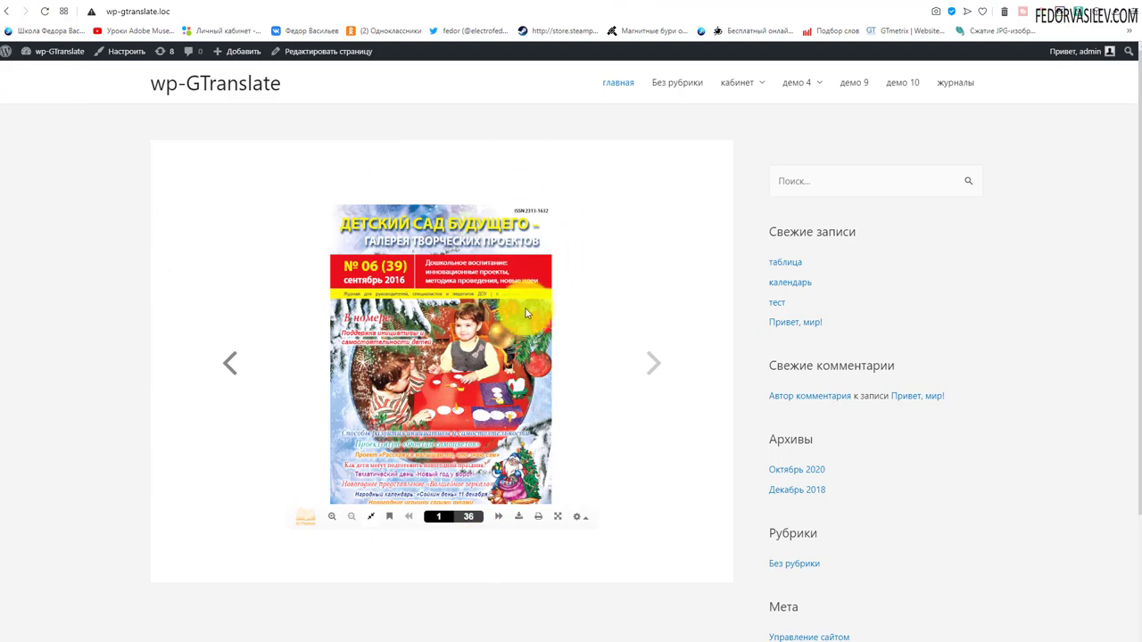
left_click(649, 369)
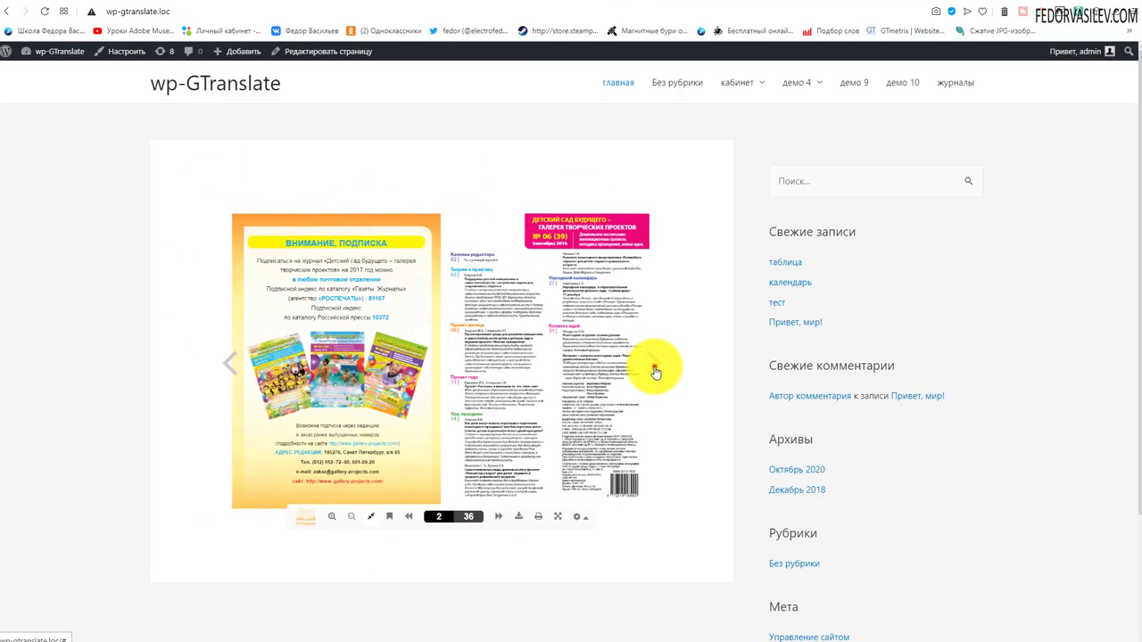
left_click(654, 366)
left_click(535, 369)
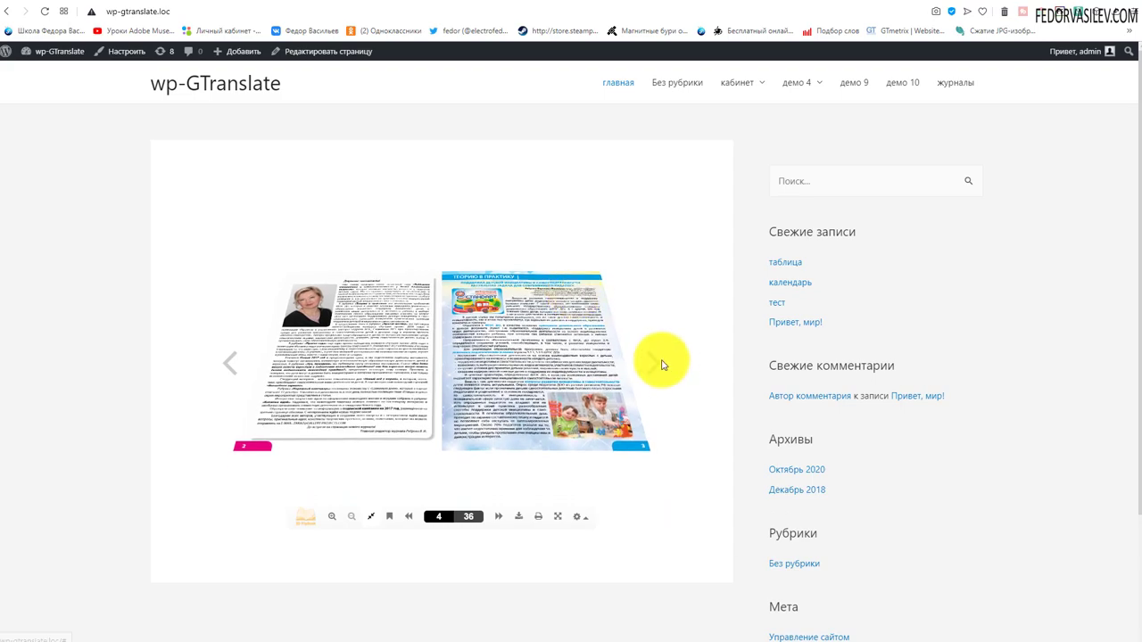
left_click(657, 361)
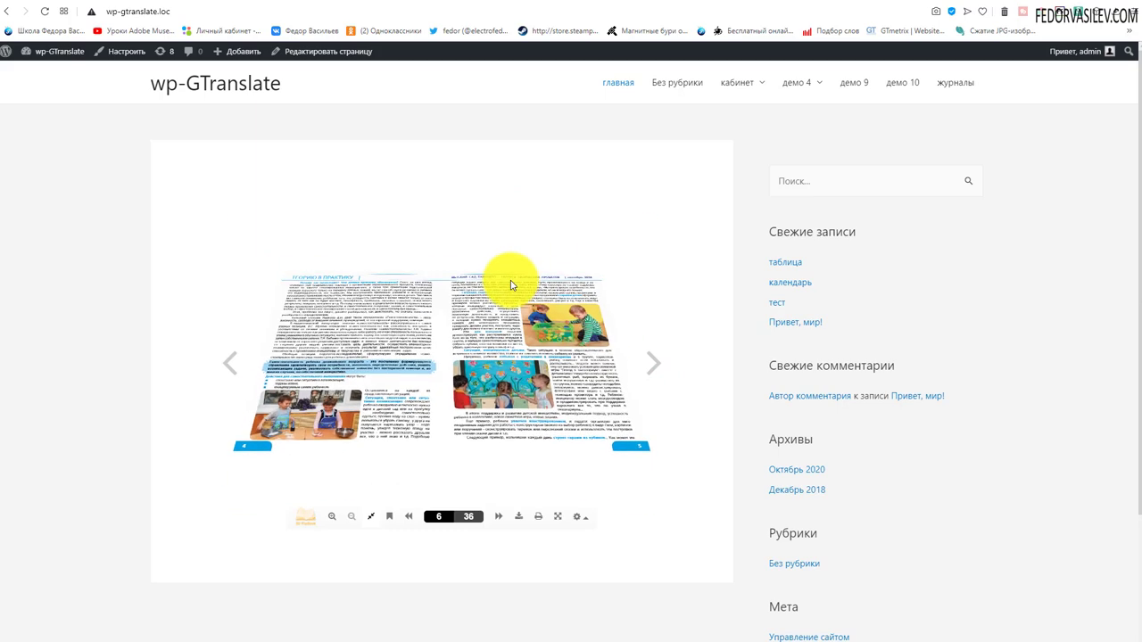
left_click(648, 360)
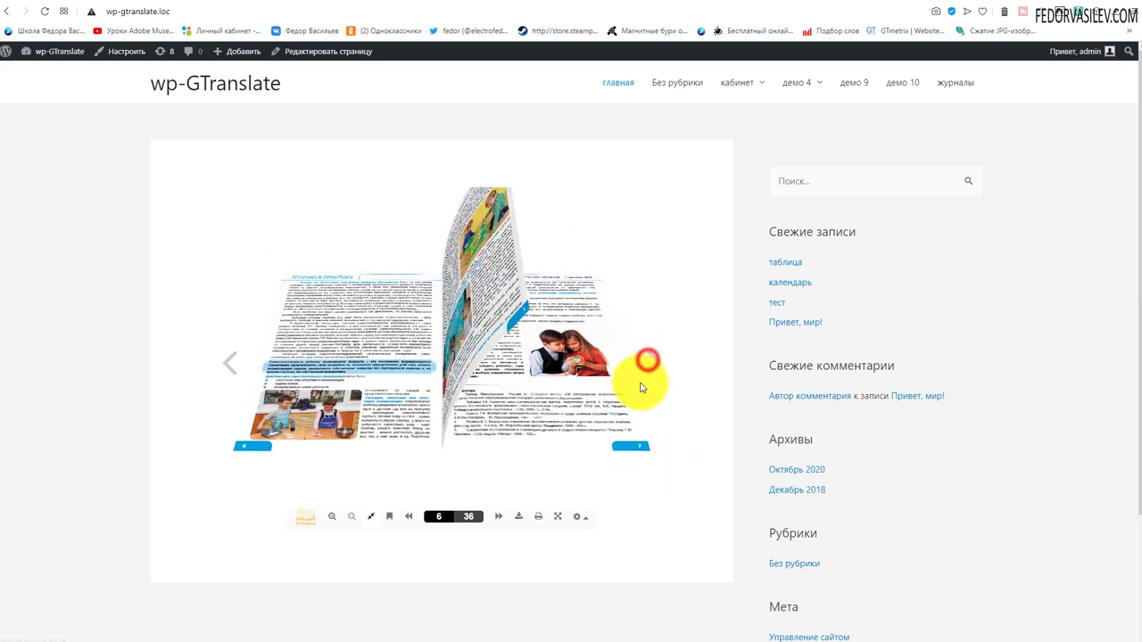
Step: Try the flipbook's zoom in and zoom out controls, then fit the pages back to the view
left_click(336, 519)
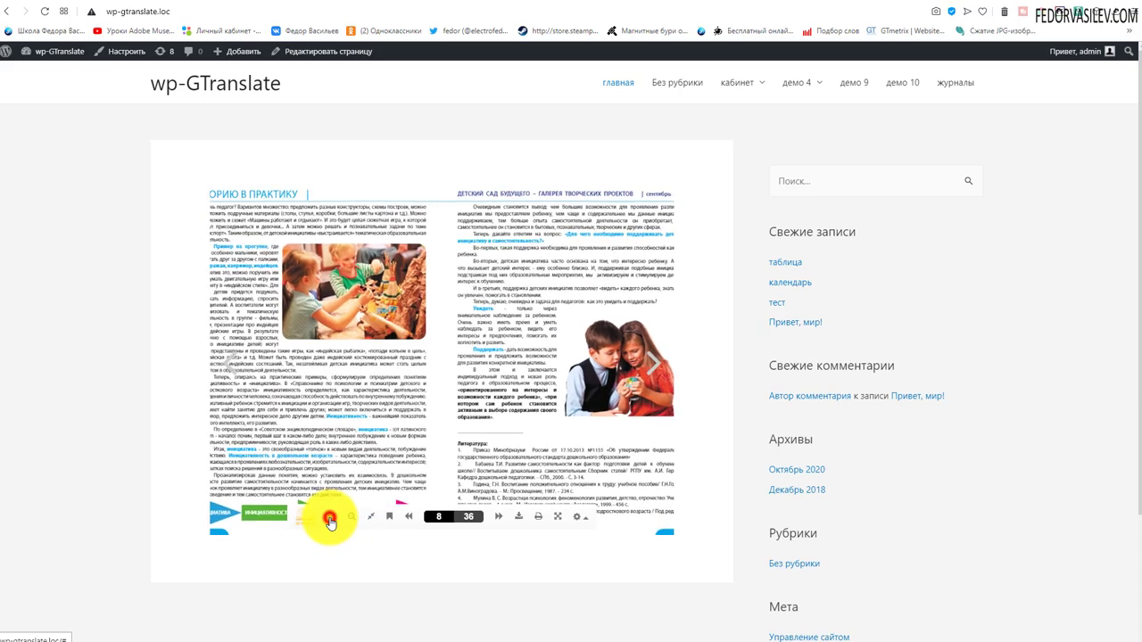
left_click(353, 520)
left_click(335, 519)
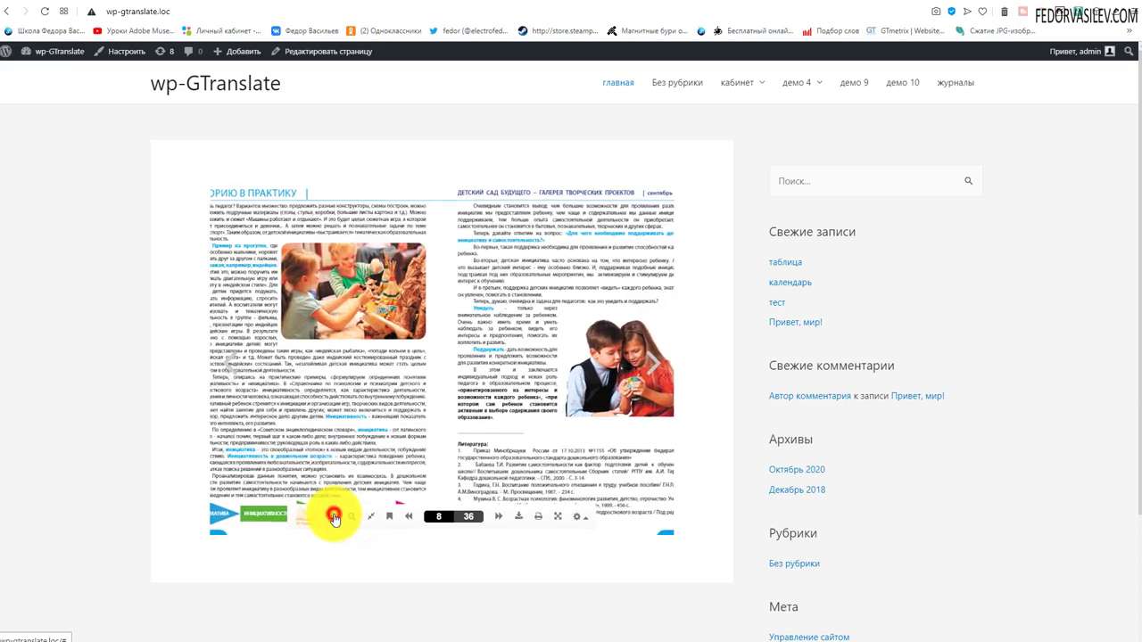
left_click(350, 517)
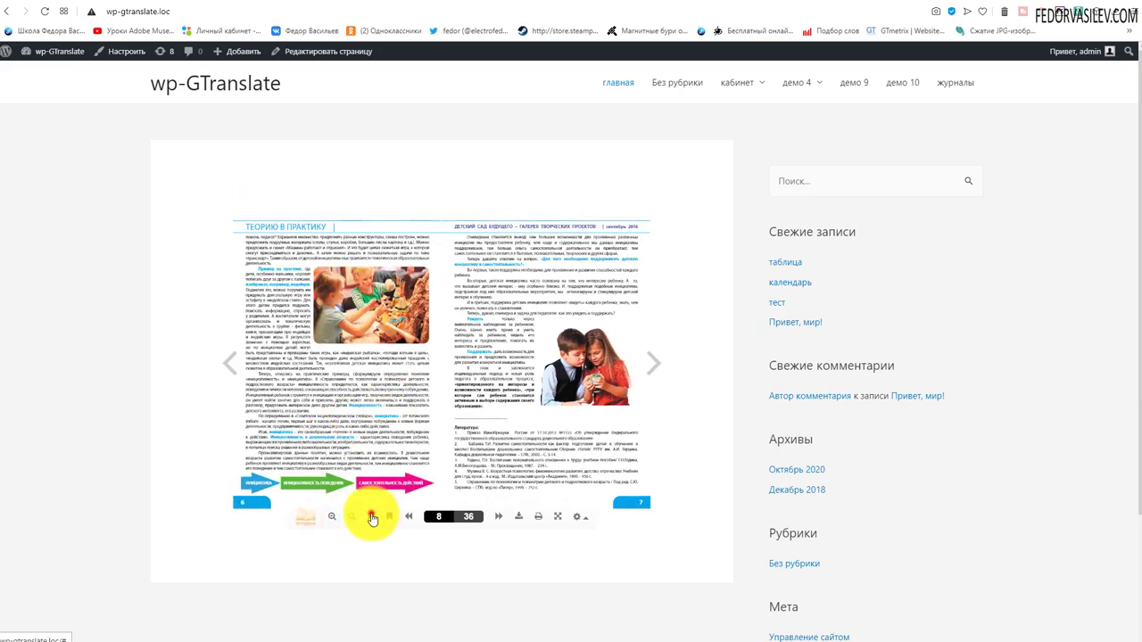
left_click(372, 519)
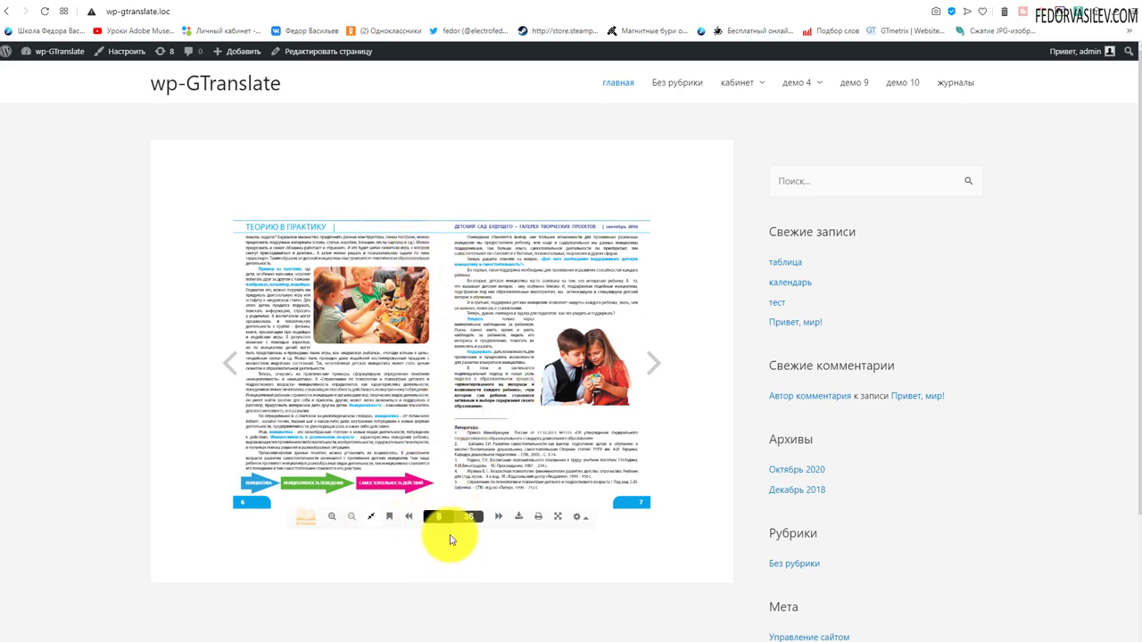
Step: Jump the flipbook to page 1 by its page number and turn forward two spreads
key("Return")
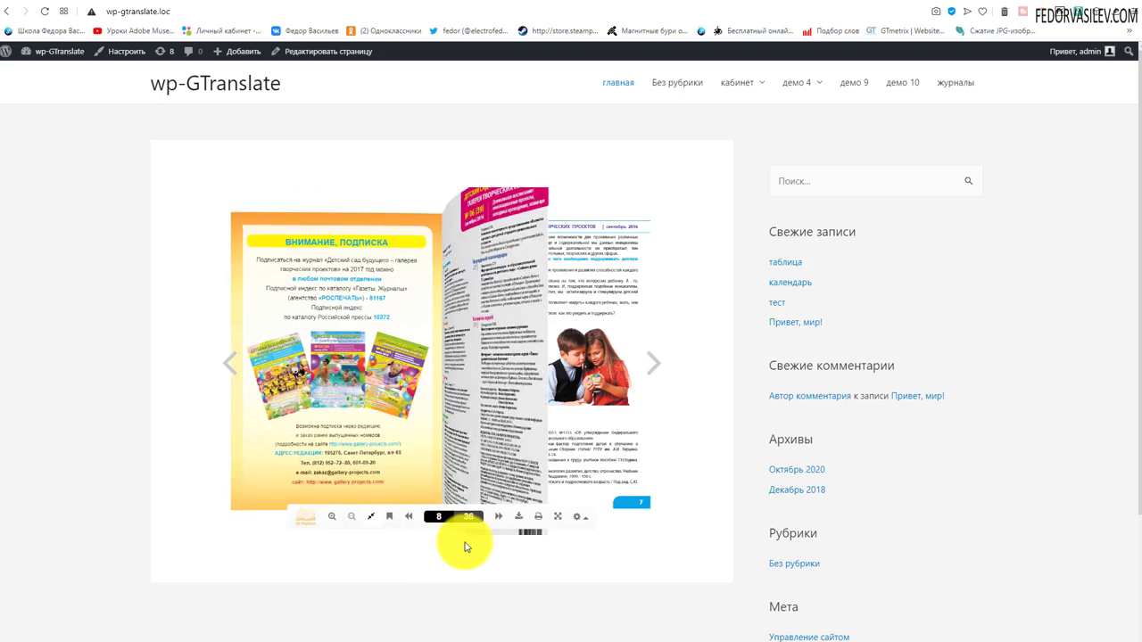
left_click(497, 520)
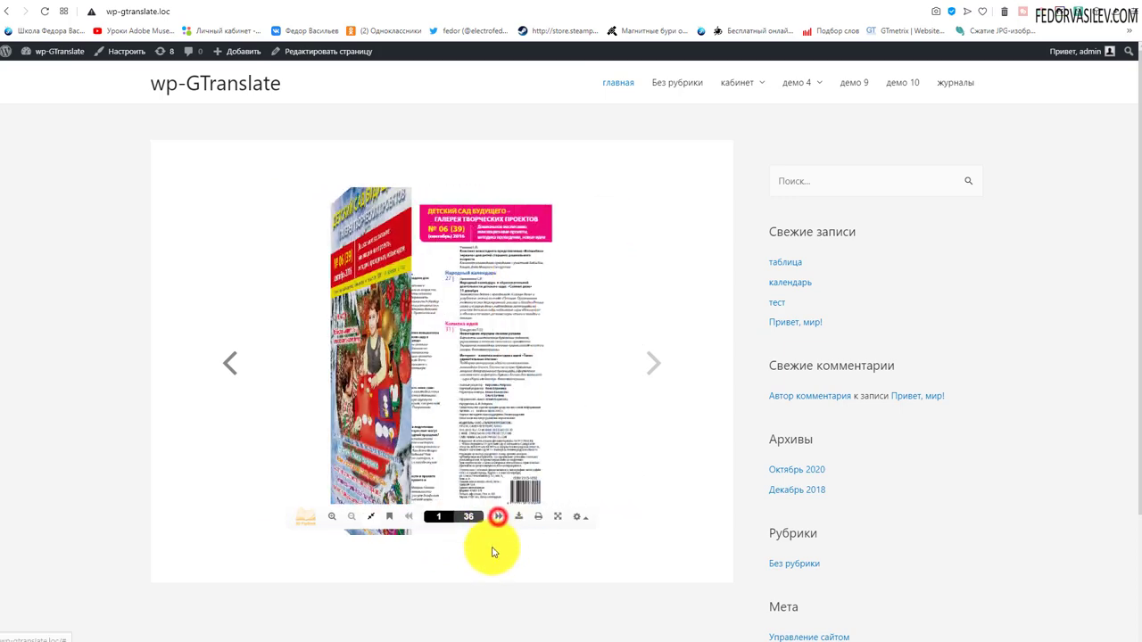
left_click(496, 518)
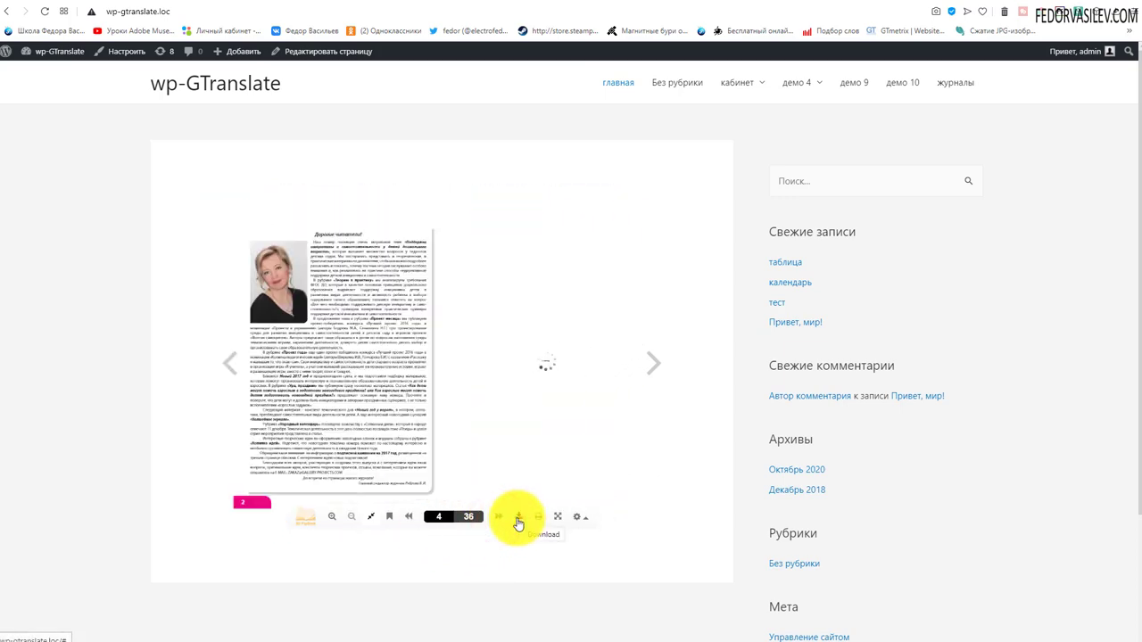
Step: View the flipbook in full screen, turn to the next spread and exit full screen
left_click(554, 521)
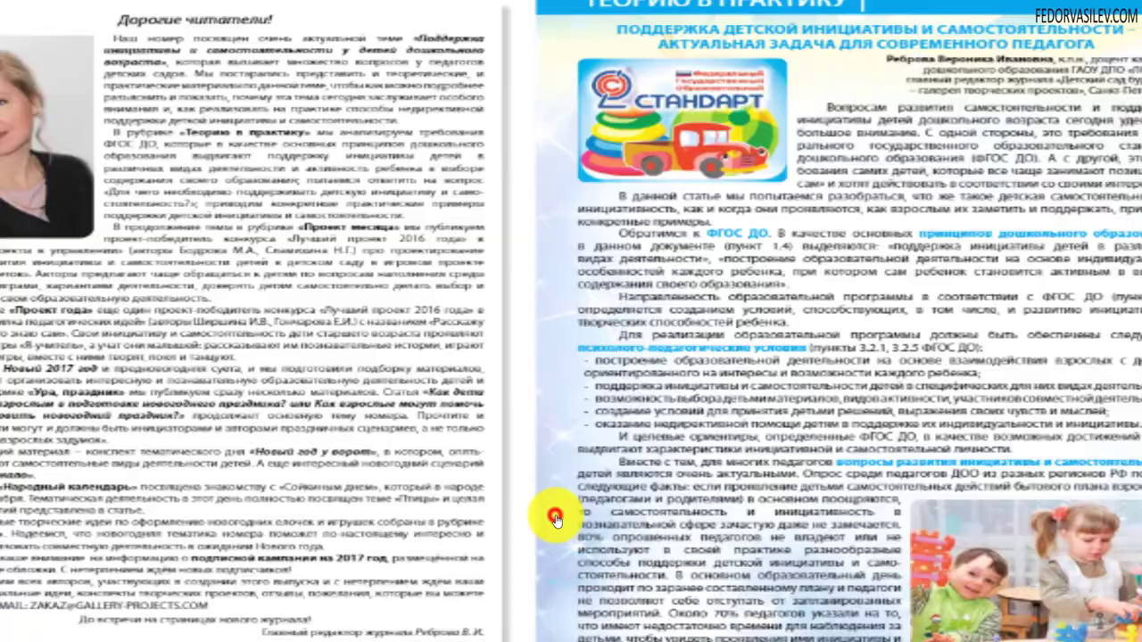
key("Right")
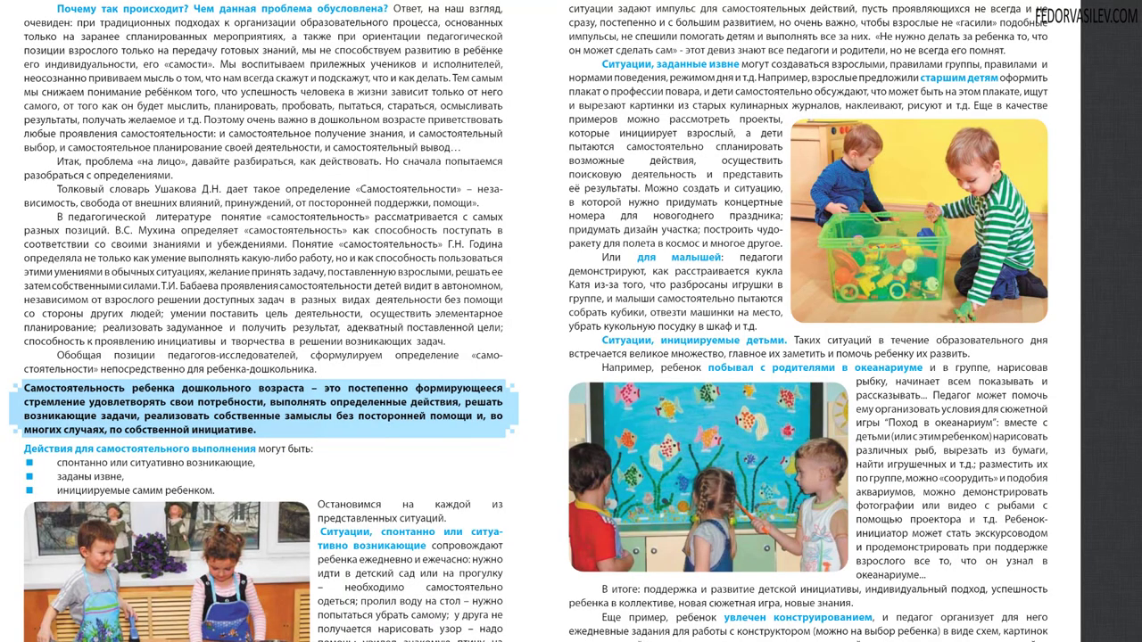
key("Escape")
Step: Switch off the flipbook's Smart pan, rotate the book freely in 3D and switch Smart pan back on
left_click(576, 518)
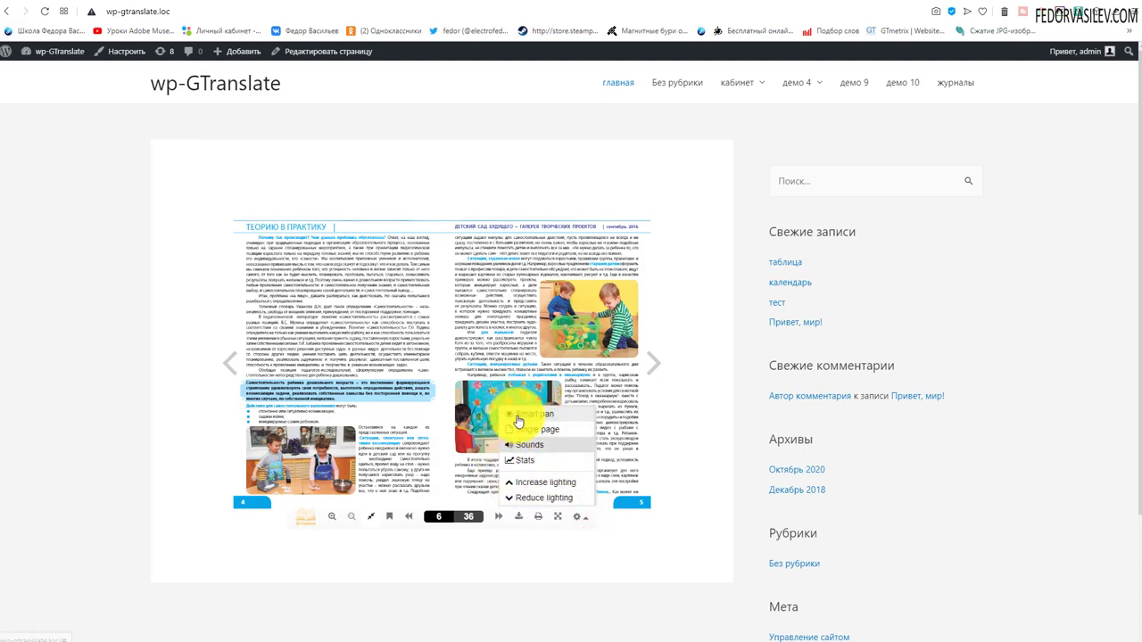
left_click(534, 415)
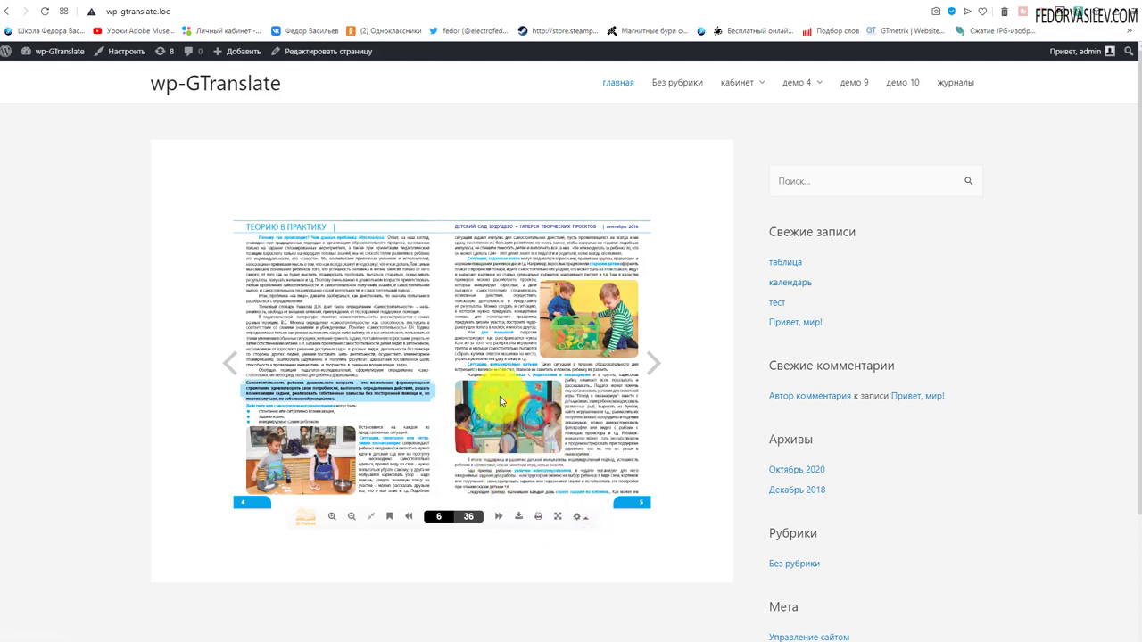
left_click_drag(501, 368, 568, 525)
left_click(581, 518)
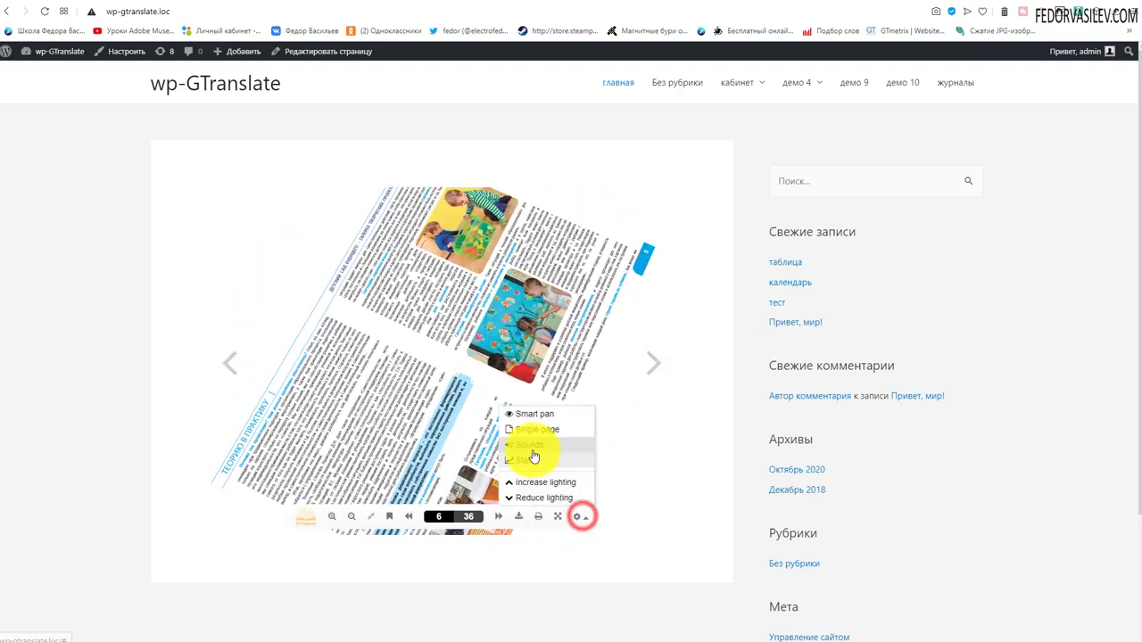
left_click(535, 415)
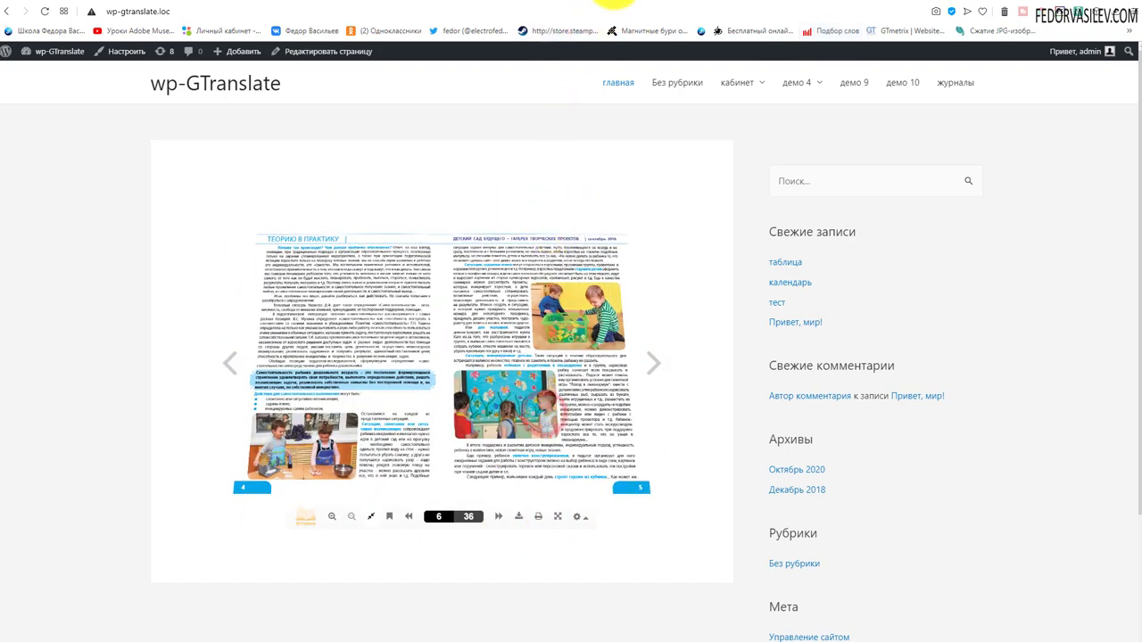
Step: Replace the shortcode in the page's Classic block with the prebuilt flipbook "журнал-2" in Lightbox activation link view mode
left_click(609, 2)
triple_click(371, 264)
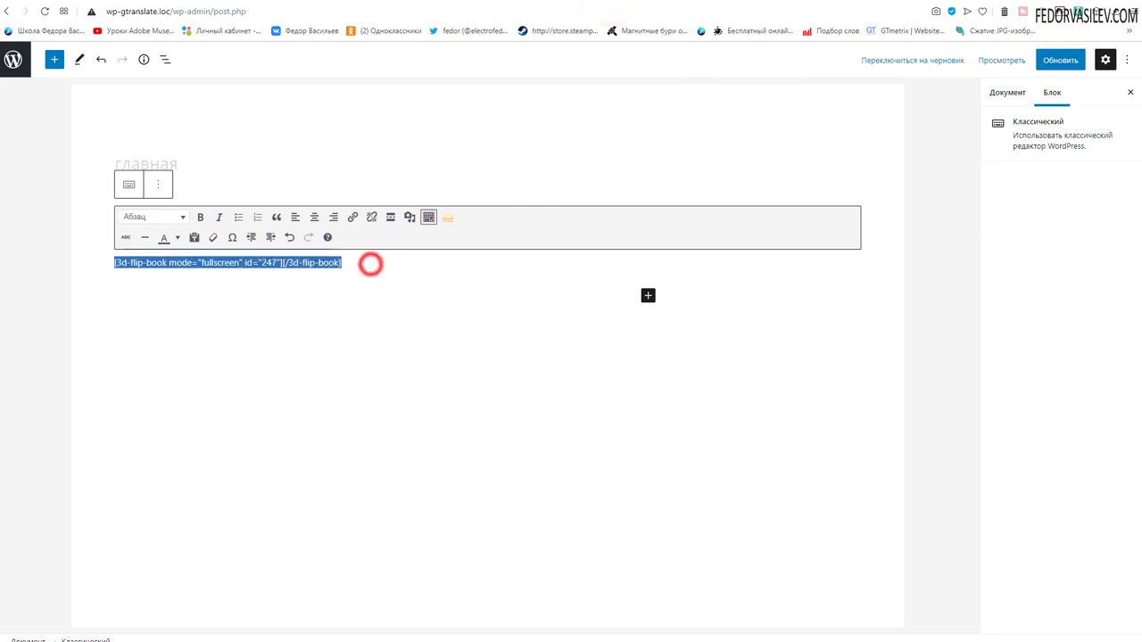
key("BackSpace")
left_click(443, 222)
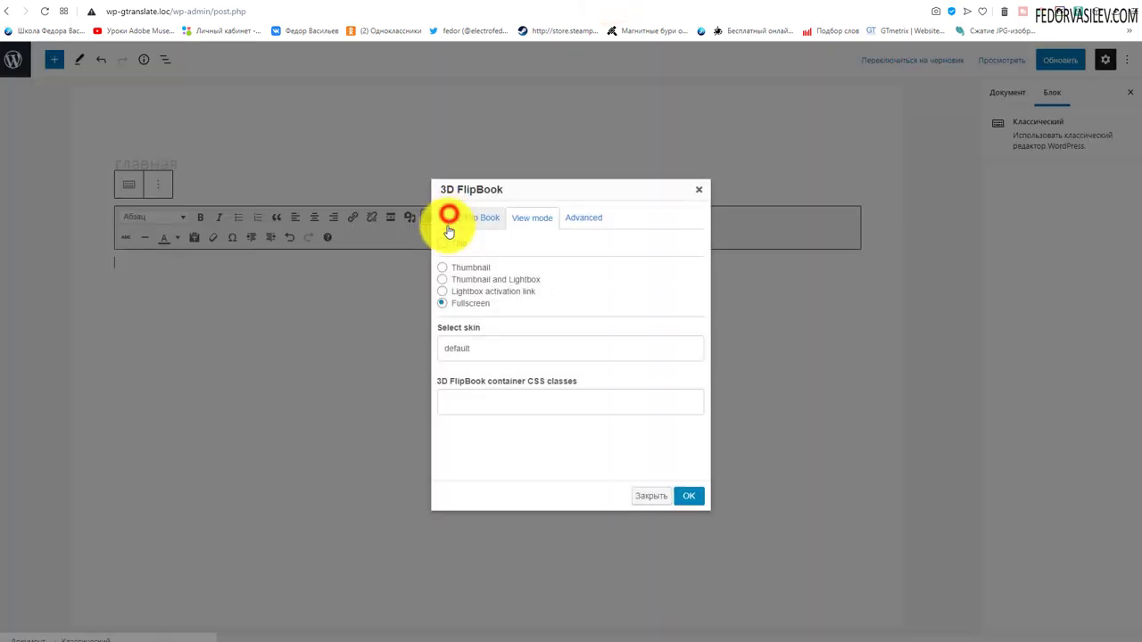
left_click(482, 217)
left_click(443, 299)
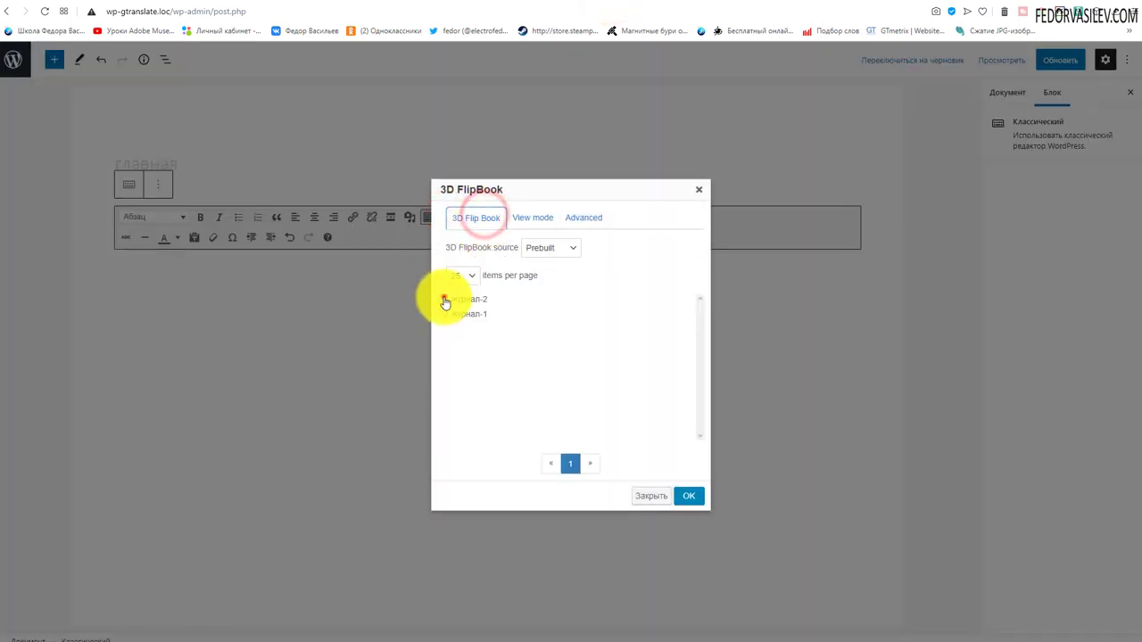
left_click(529, 219)
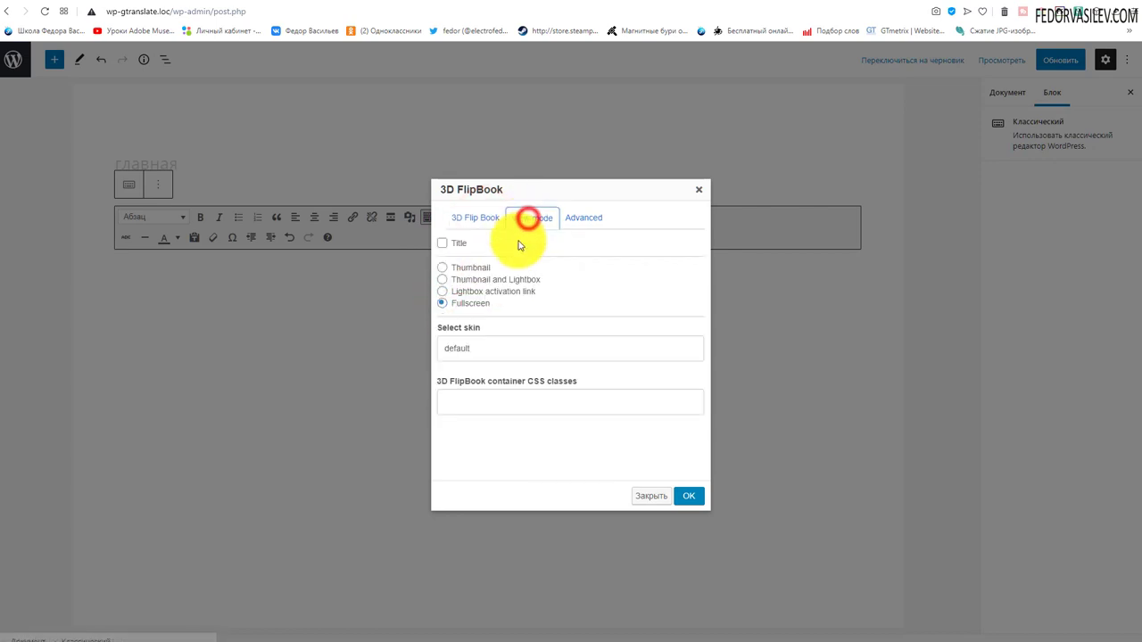
left_click(441, 291)
left_click(685, 495)
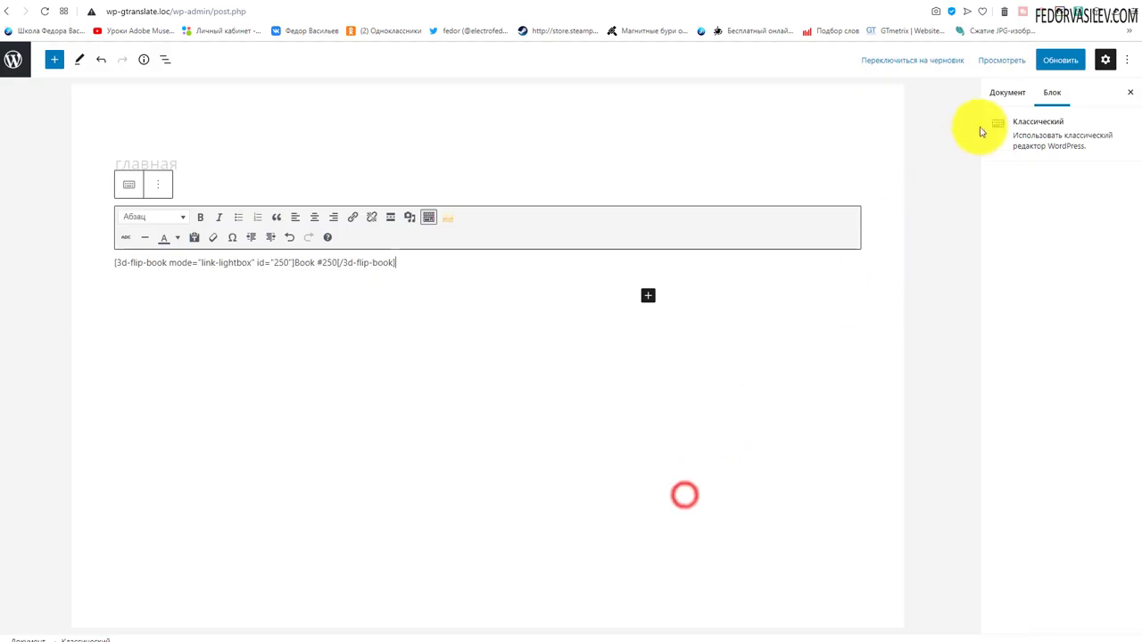
Step: Update the page and preview the magazine from its front-page thumbnail in the lightbox, turning one page before closing it
left_click(1055, 61)
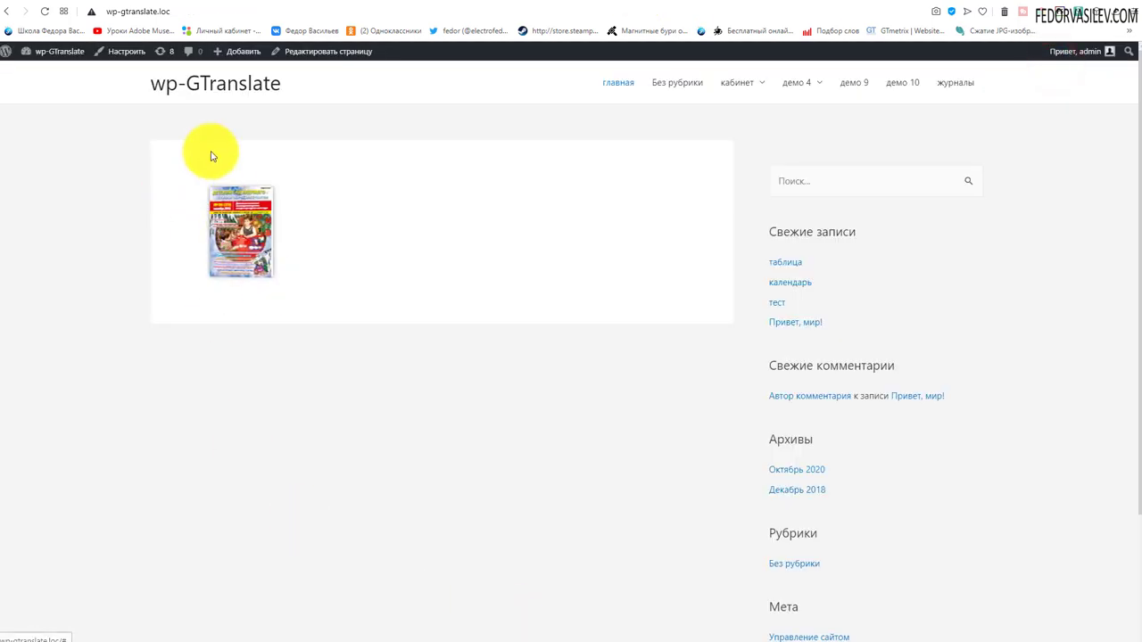
left_click(253, 231)
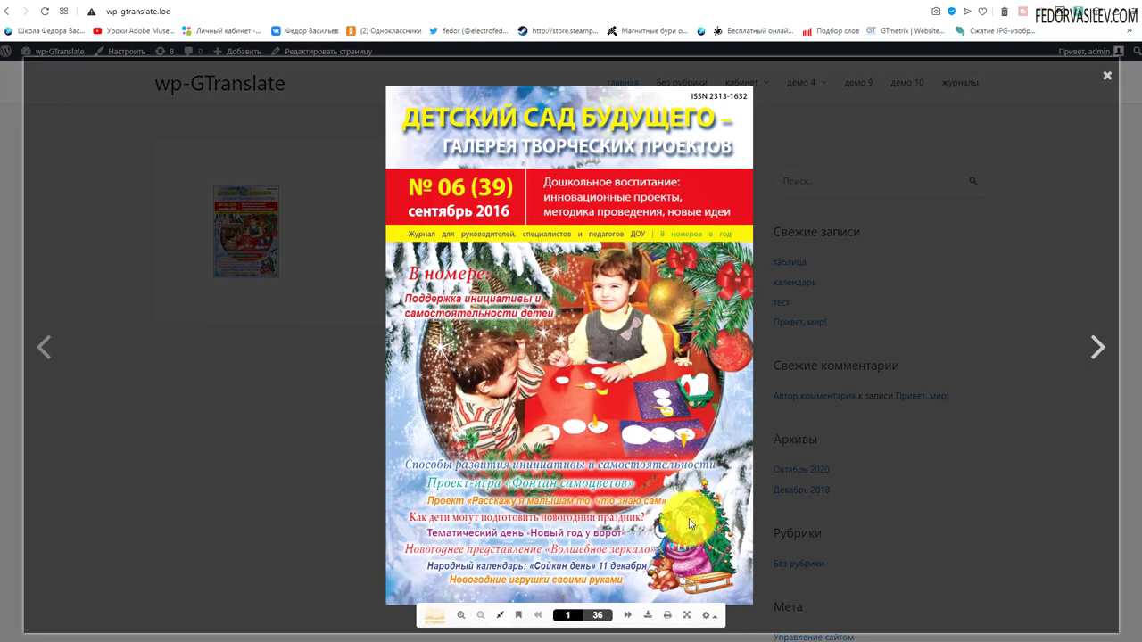
left_click(630, 615)
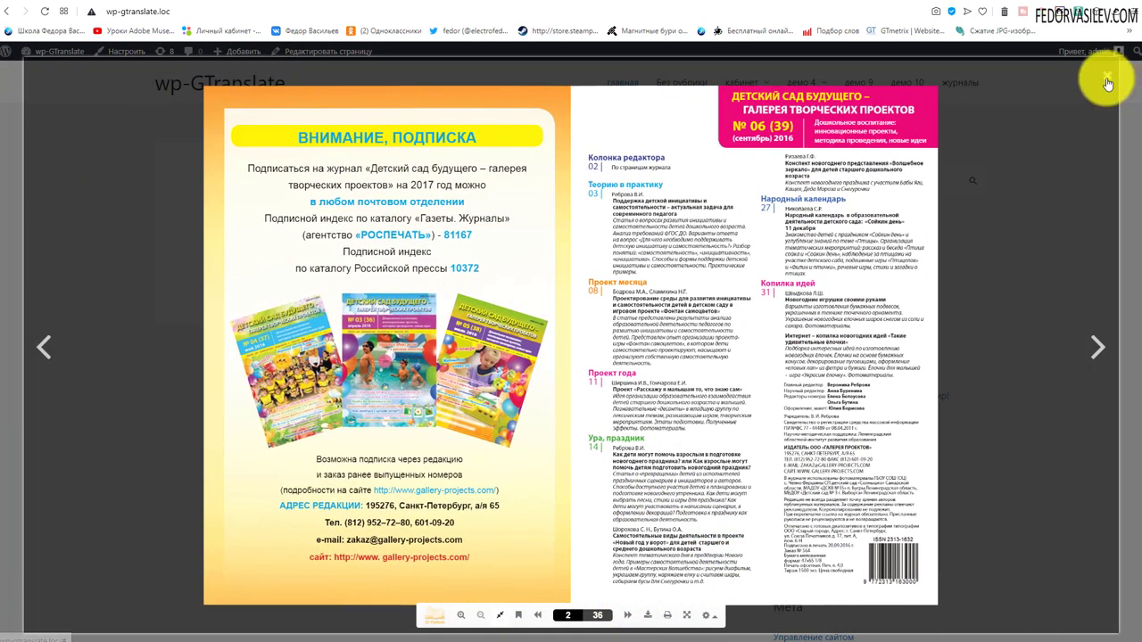
left_click(1105, 80)
Step: Inspect the front page in the developer tools' Pixel 2 mobile view and reload it
right_click(446, 241)
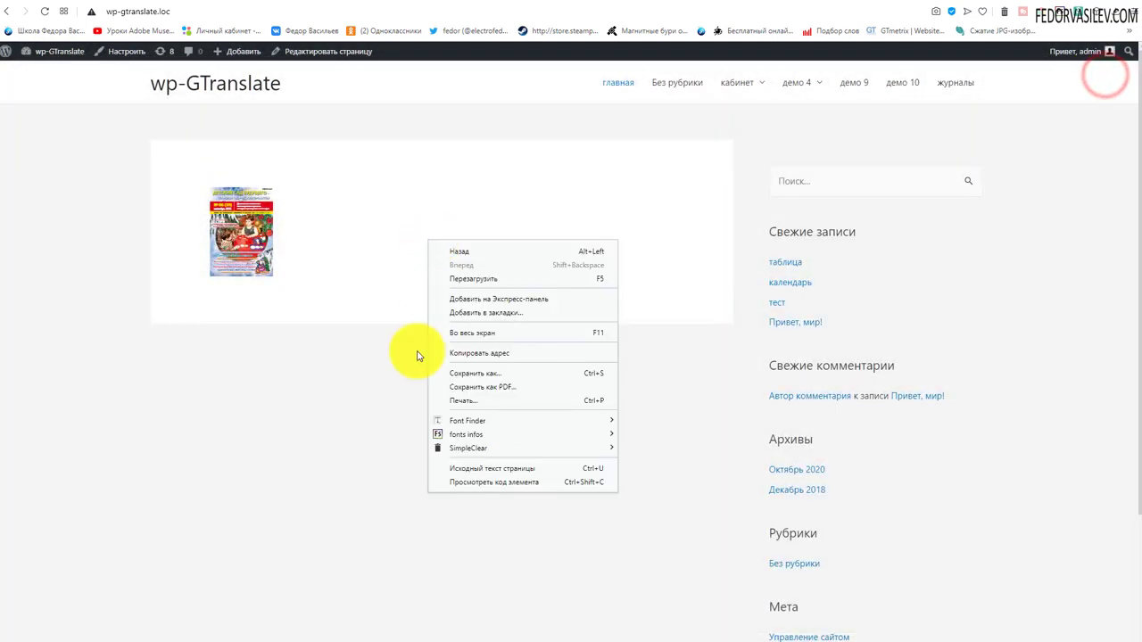
left_click(452, 486)
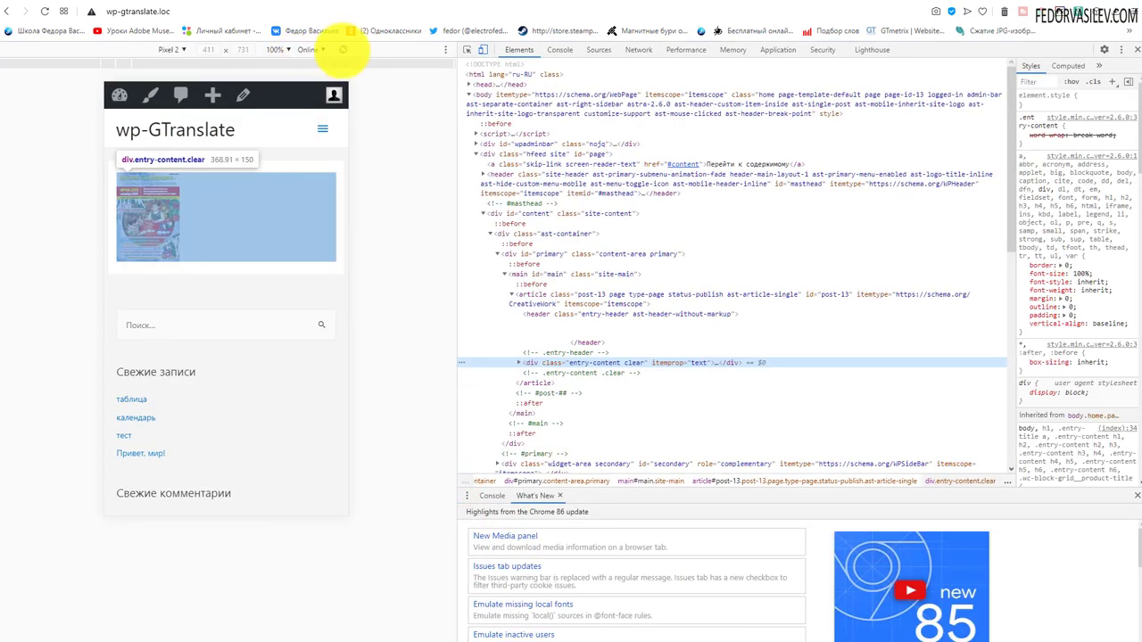
left_click(343, 50)
left_click(341, 46)
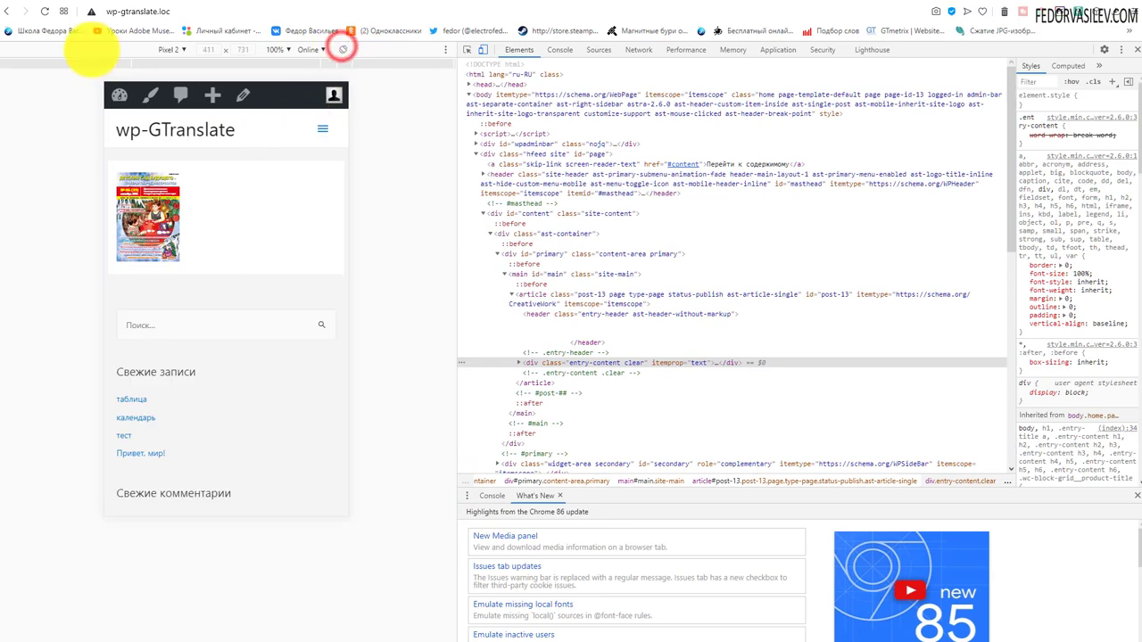
left_click(45, 10)
Step: Open the magazine's lightbox in the mobile view, turn its pages and zoom in on the spread to check readability
left_click(170, 234)
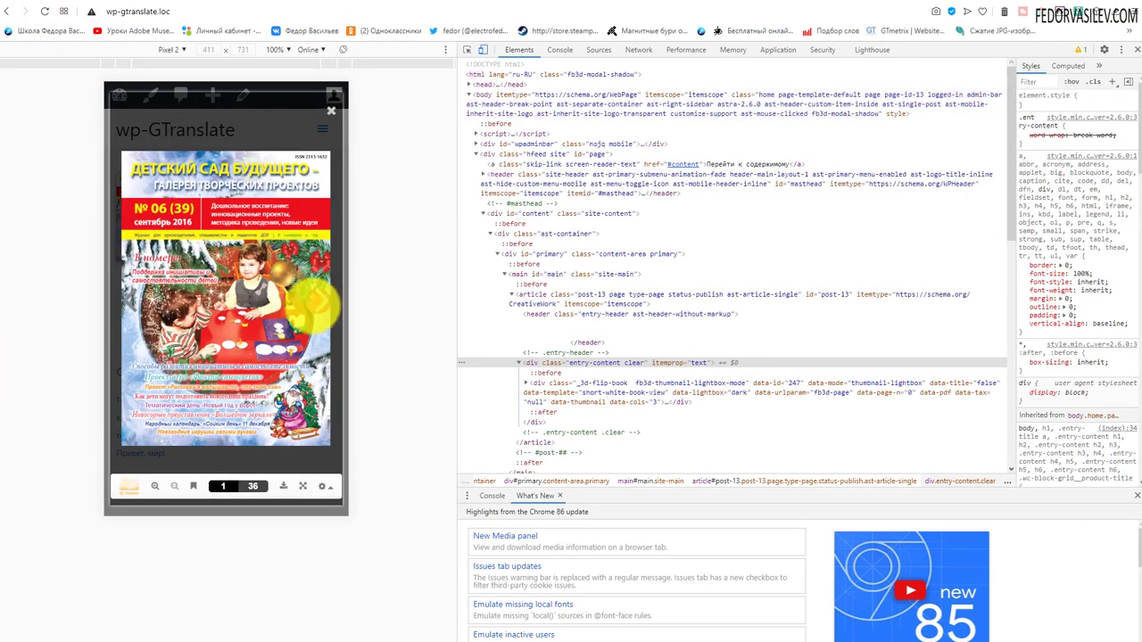
left_click(312, 304)
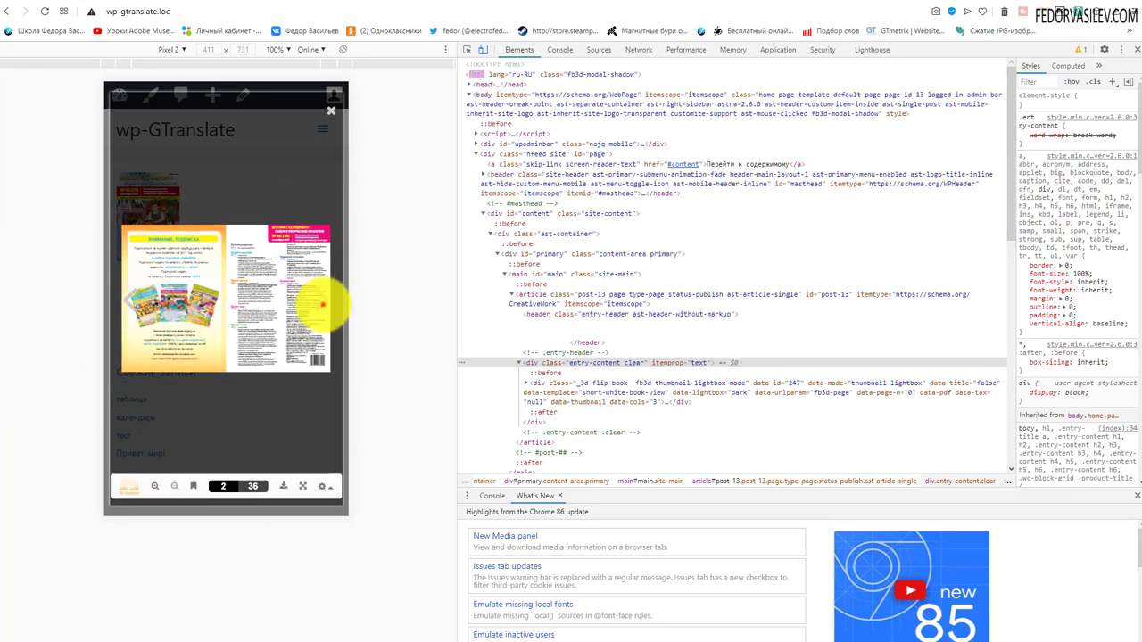
left_click(321, 305)
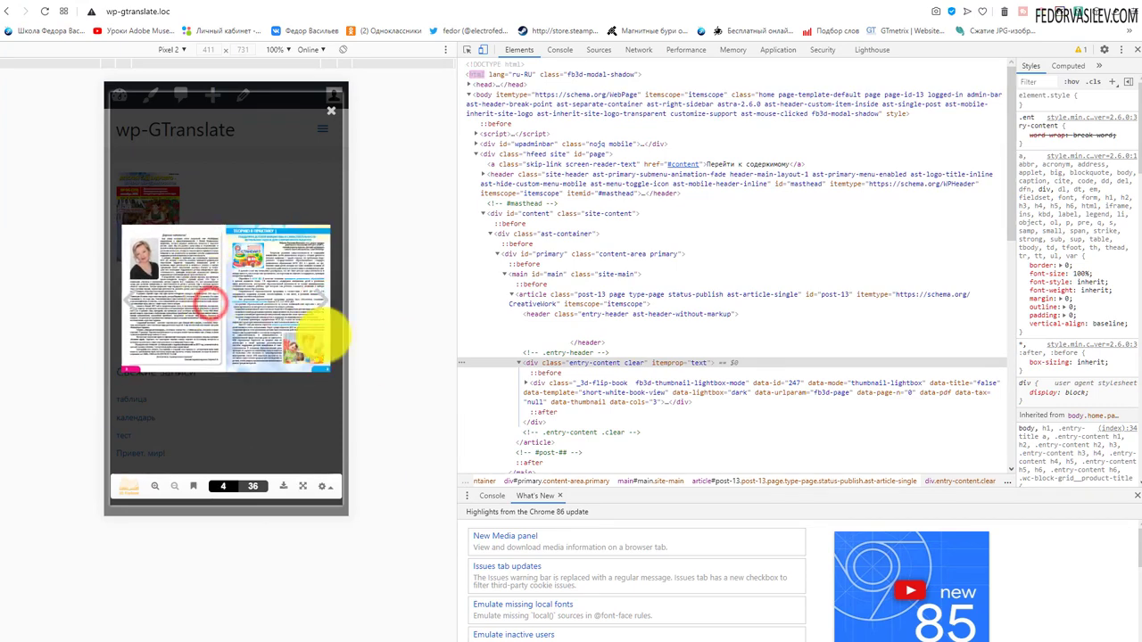
left_click(156, 486)
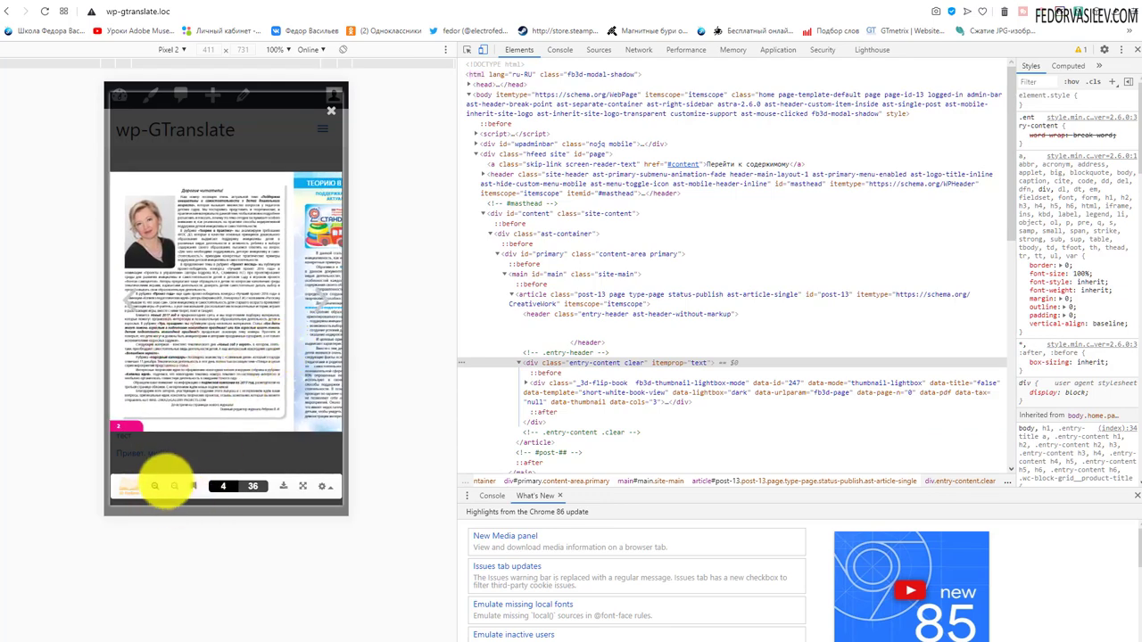
left_click(157, 487)
left_click(157, 487)
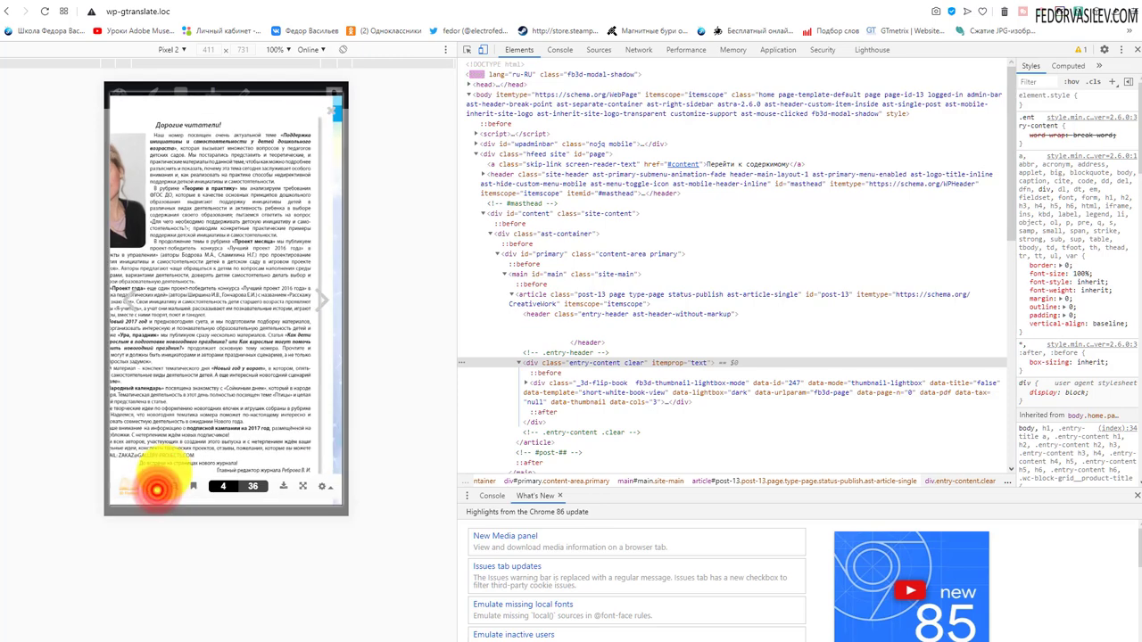
left_click(323, 300)
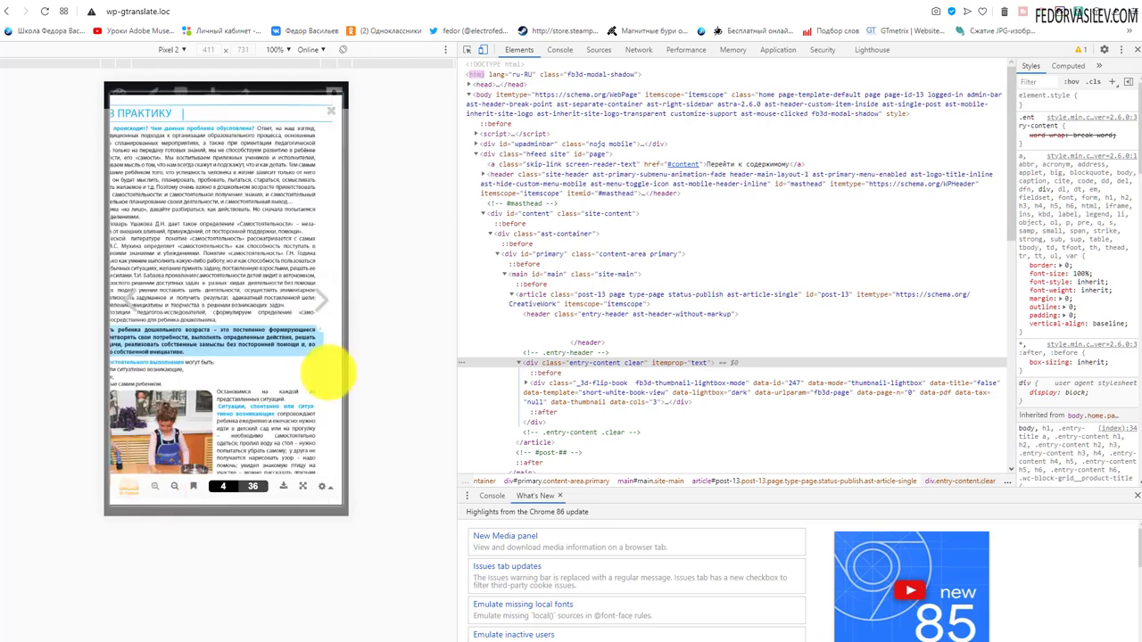
Step: Check the next magazine pages in the mobile view and close the developer tools to return the open lightbox to desktop size
left_click(184, 318)
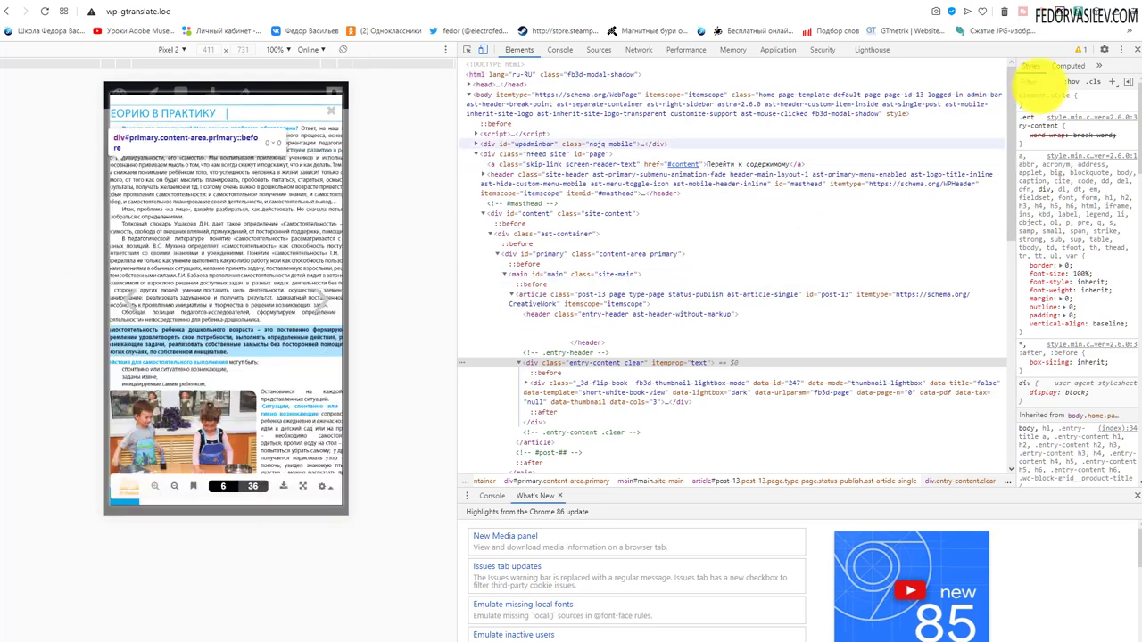
left_click(1136, 49)
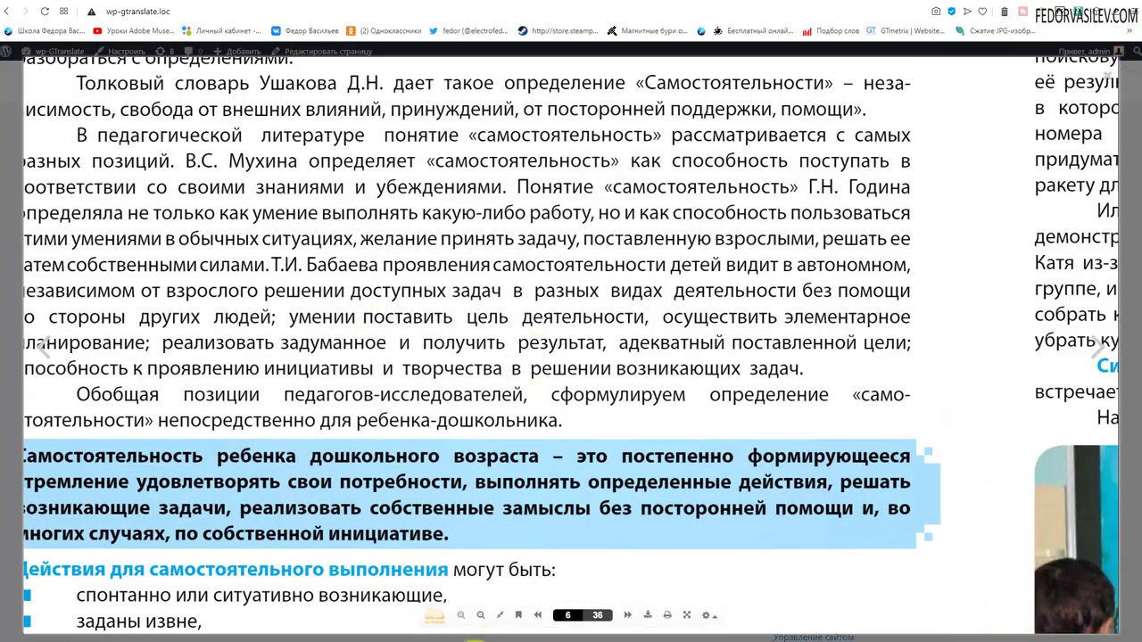
left_click(704, 612)
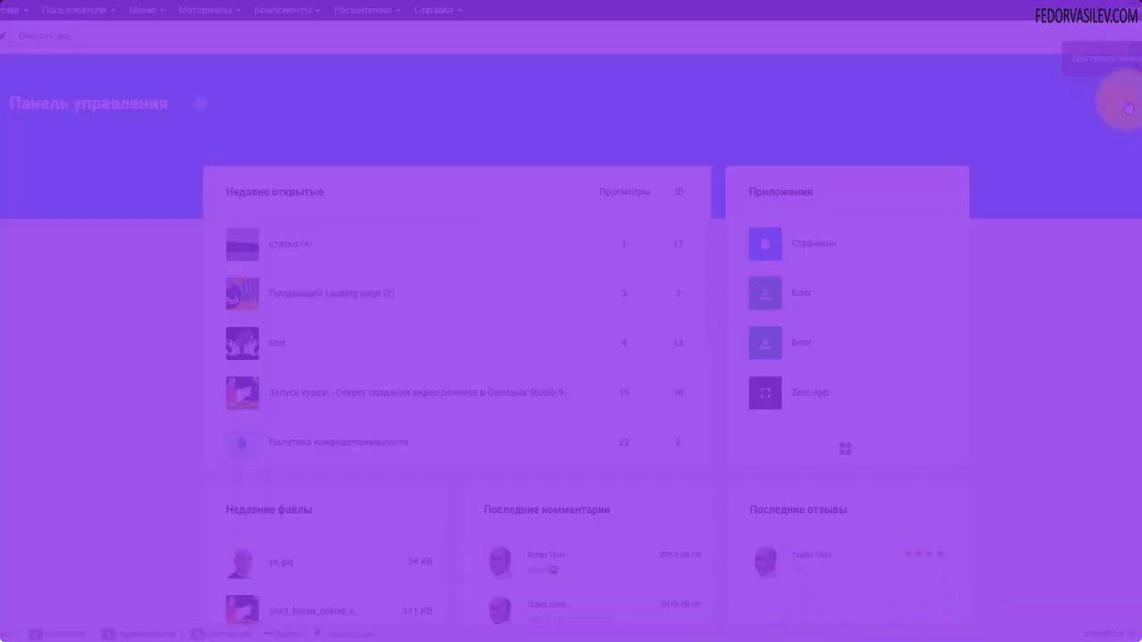
left_click(1129, 108)
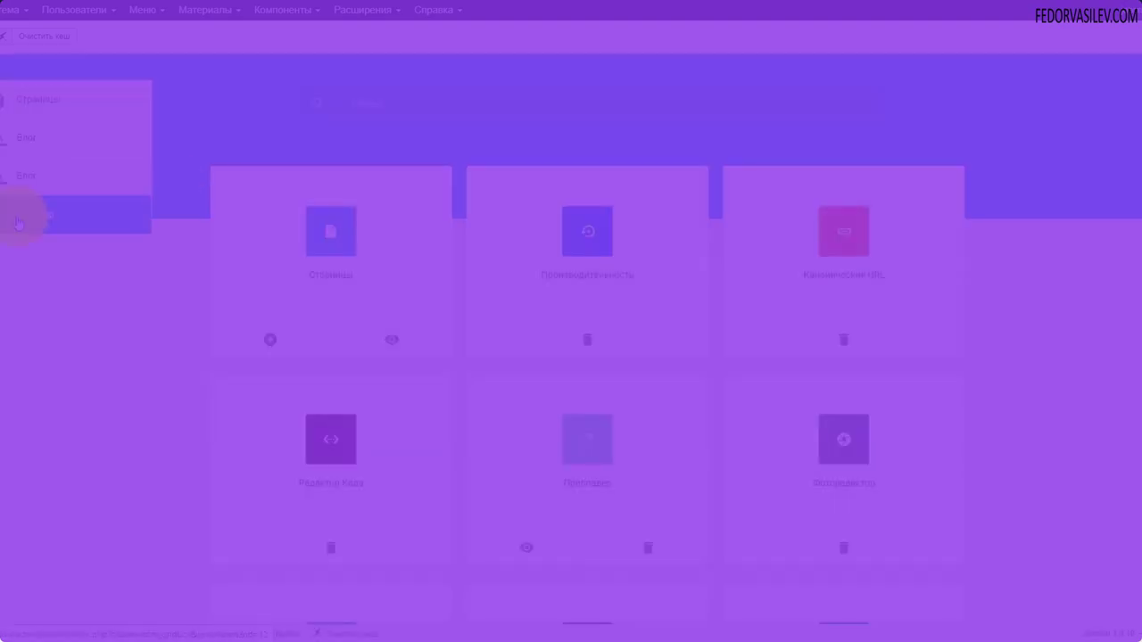
left_click(16, 215)
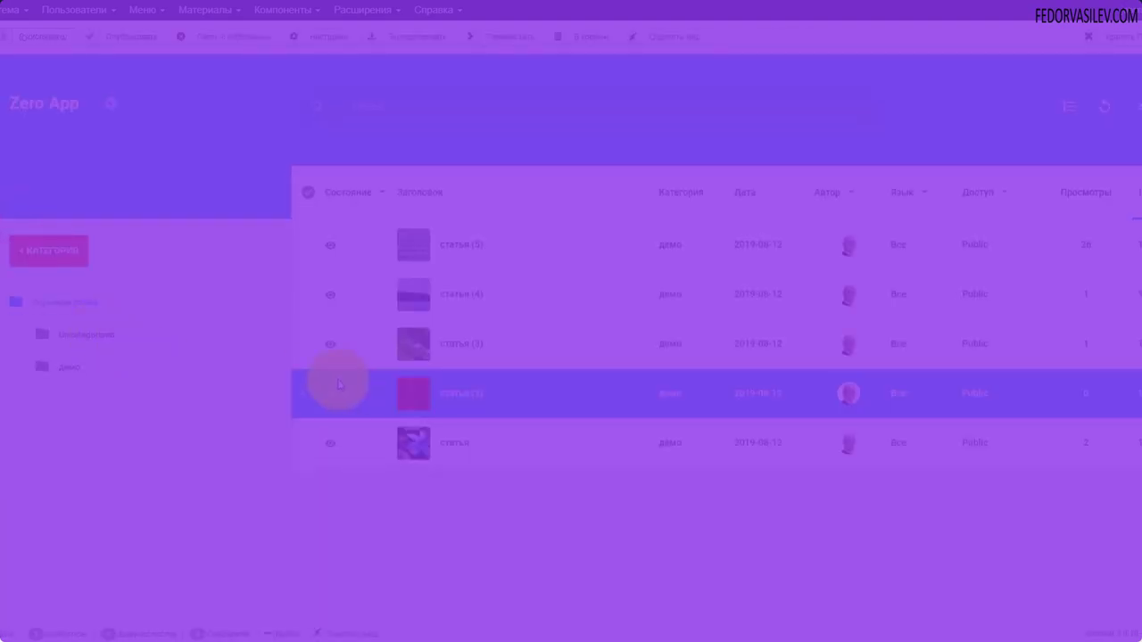
left_click(114, 107)
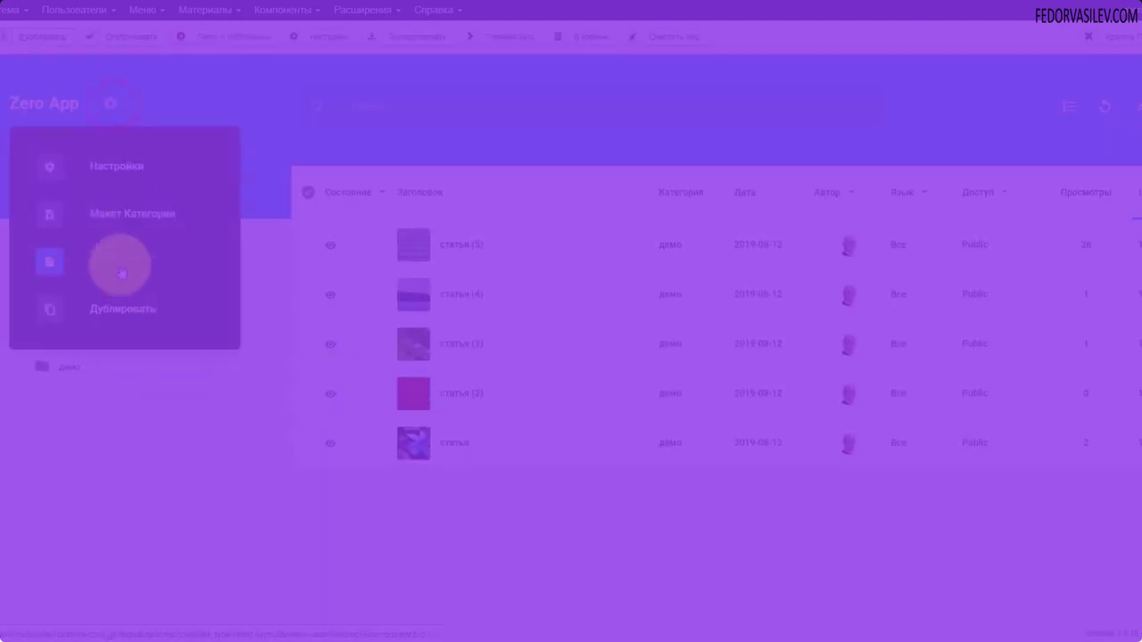